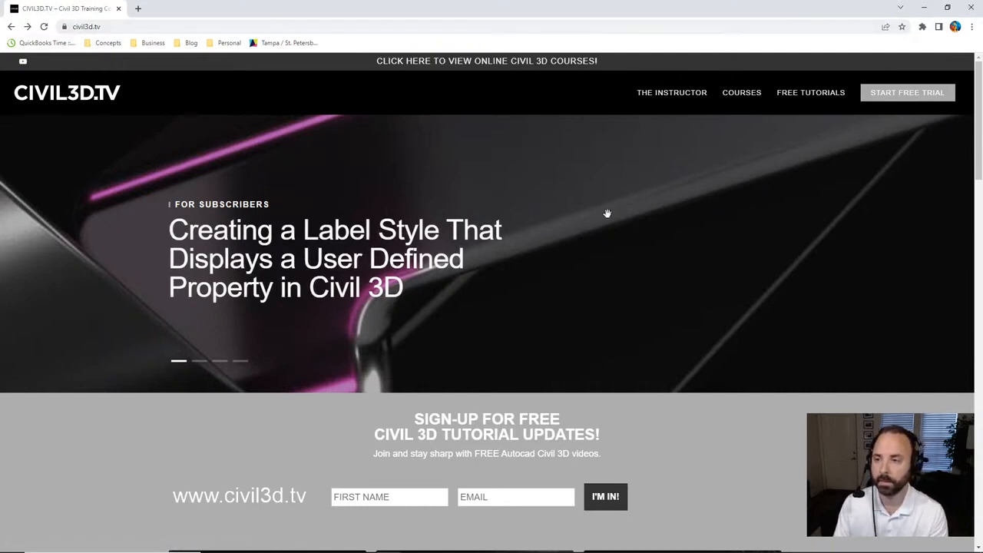
Look over the CIVIL3D.TV home page, open the free trial page and review the list of courses in its subscription content.
scroll(853, 318, down, 1)
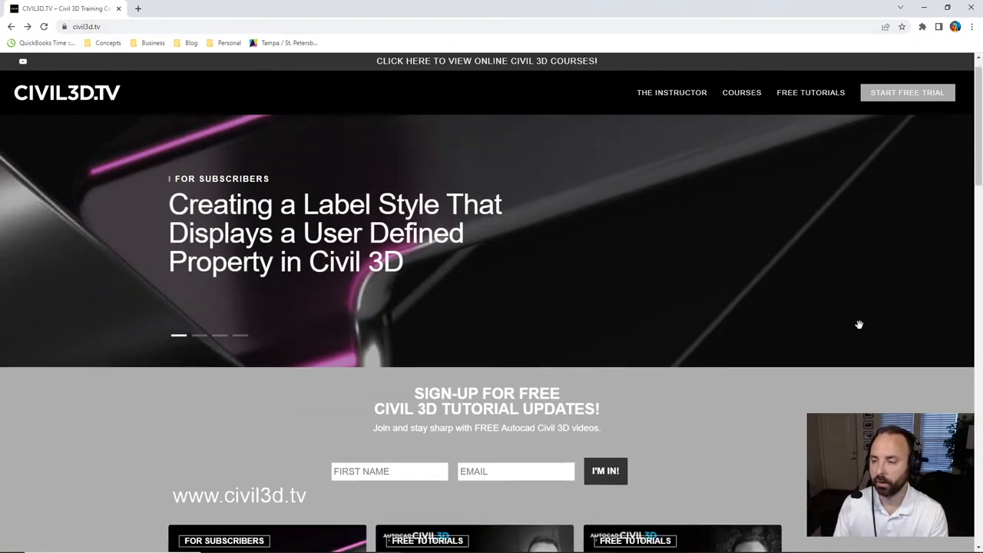
scroll(860, 324, down, 5)
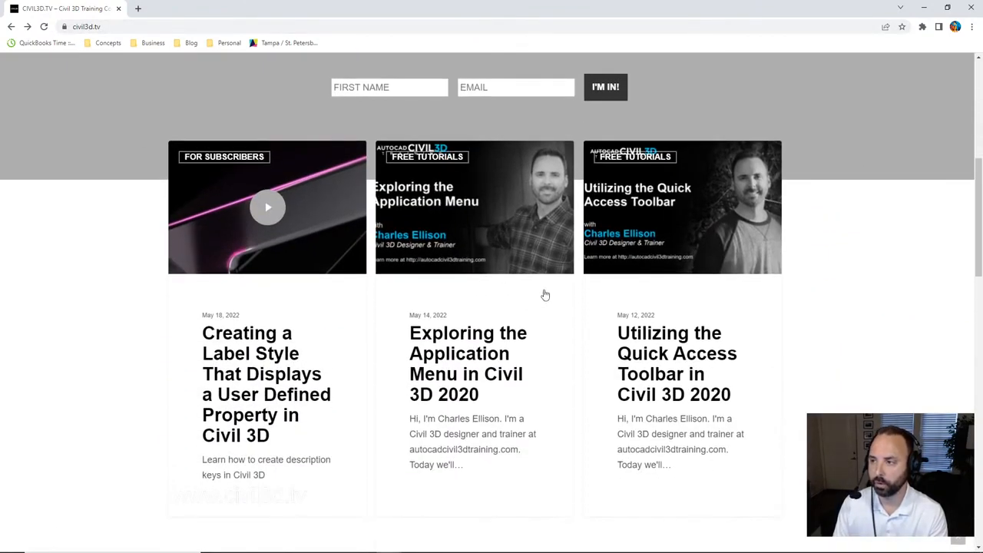
scroll(868, 256, up, 3)
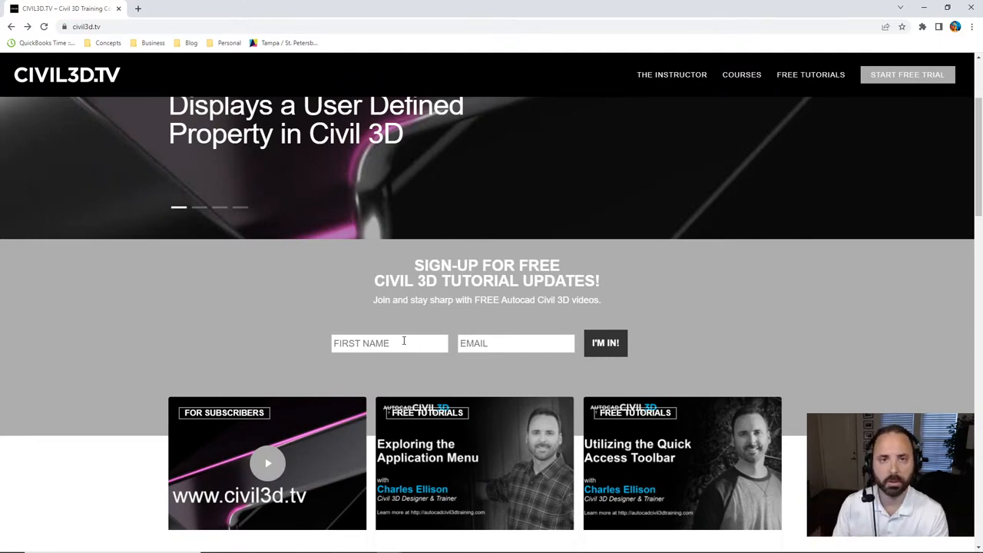
scroll(854, 374, up, 3)
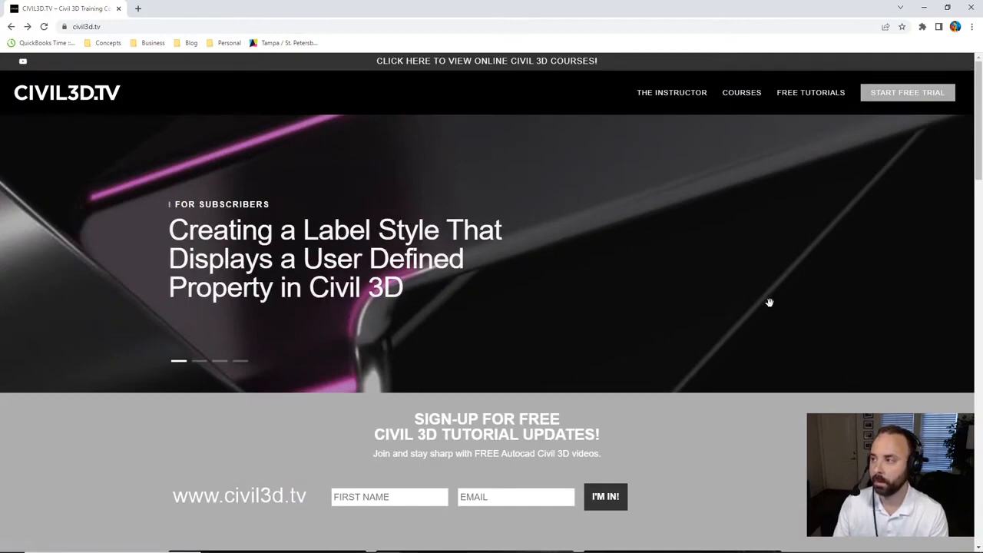
click(914, 93)
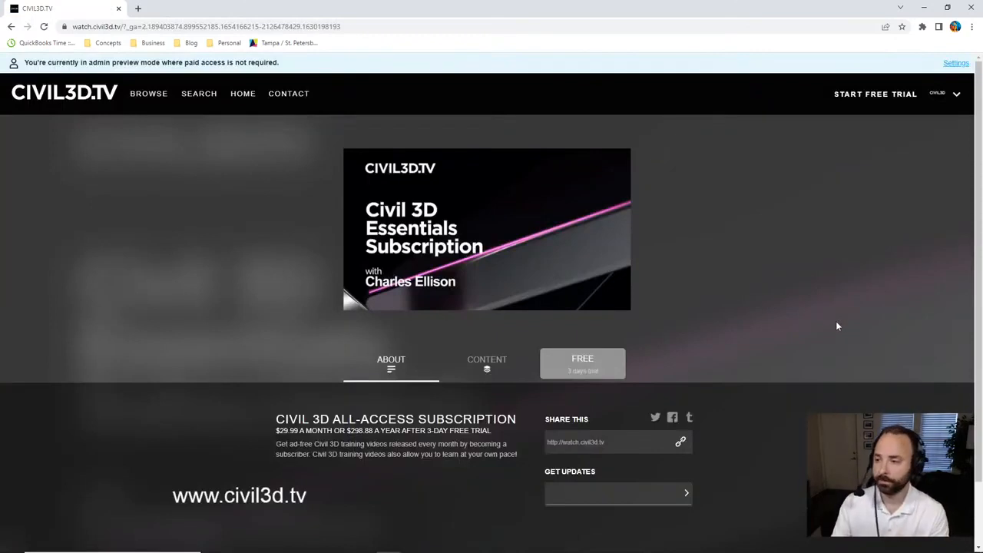
click(487, 369)
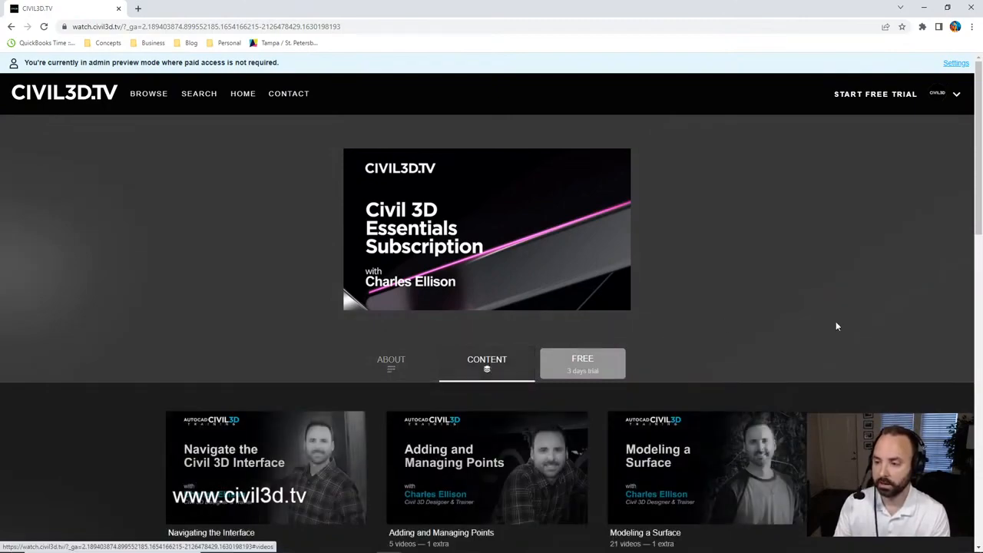
scroll(839, 310, down, 5)
scroll(843, 311, down, 5)
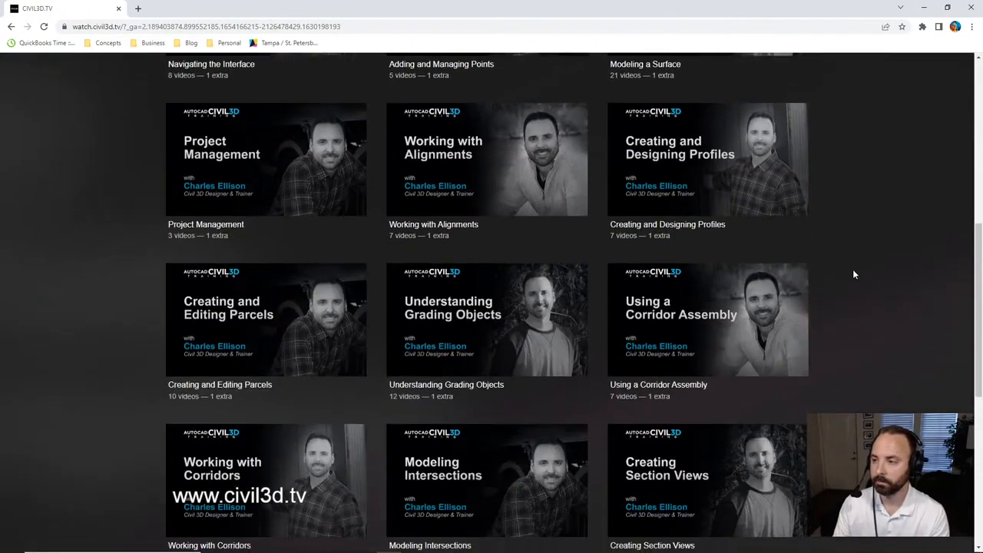
scroll(858, 268, down, 1)
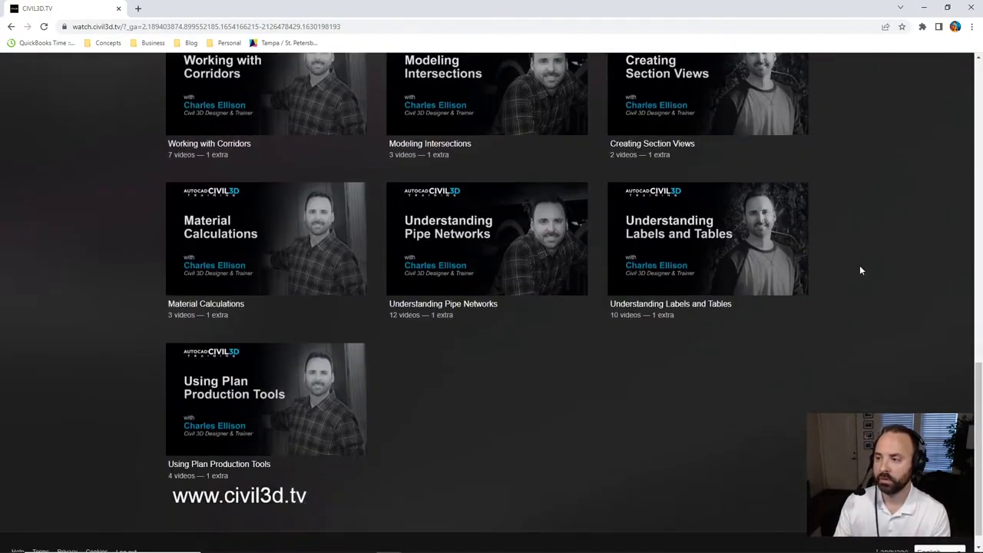
scroll(863, 275, up, 5)
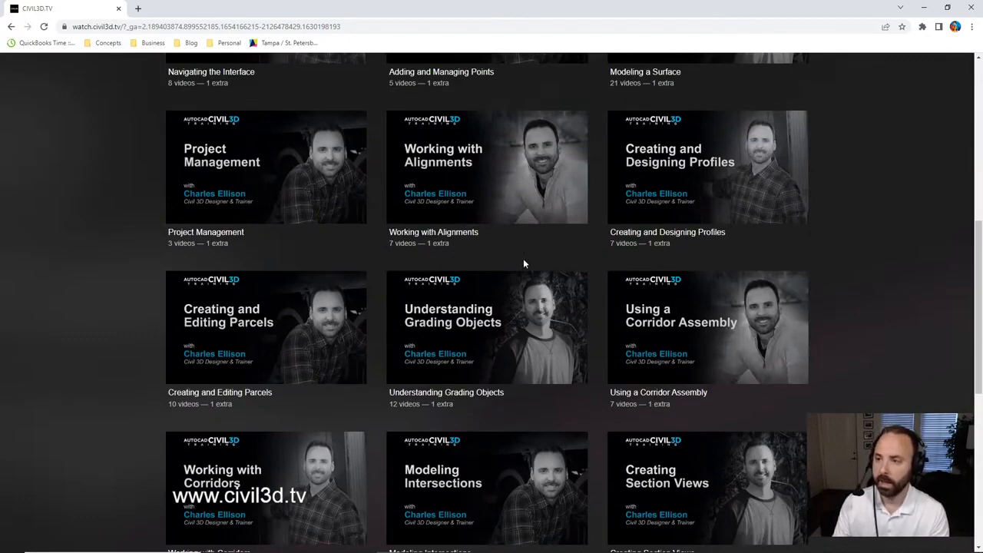
Open the Creating and Editing Parcels course and examine its lessons and the civil-tutorials.zip file.
mouse_move(260, 396)
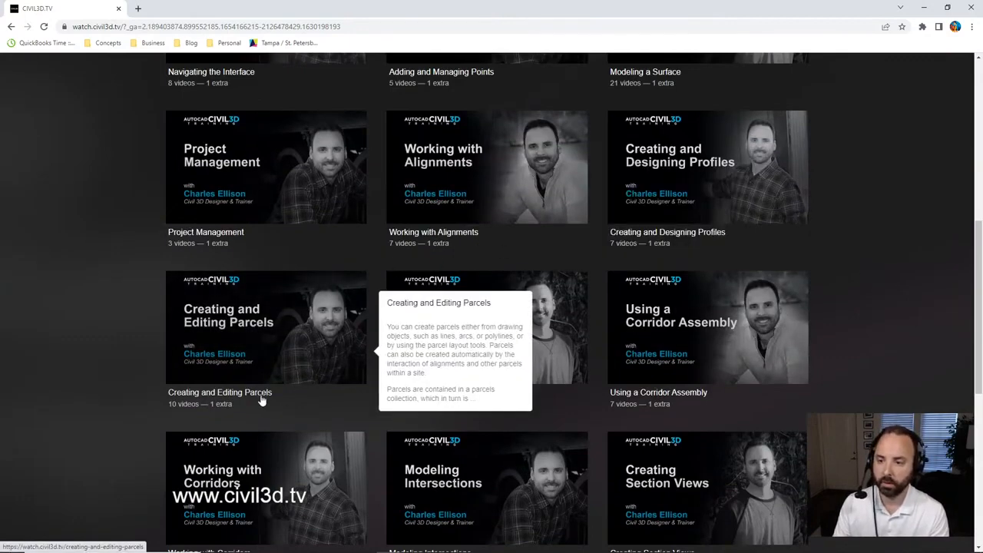
click(259, 394)
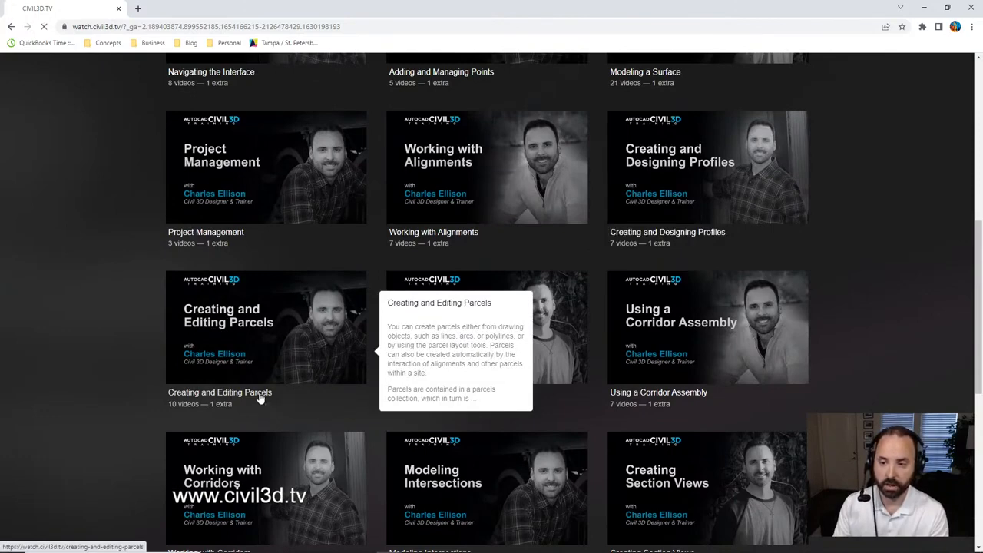
scroll(829, 314, down, 2)
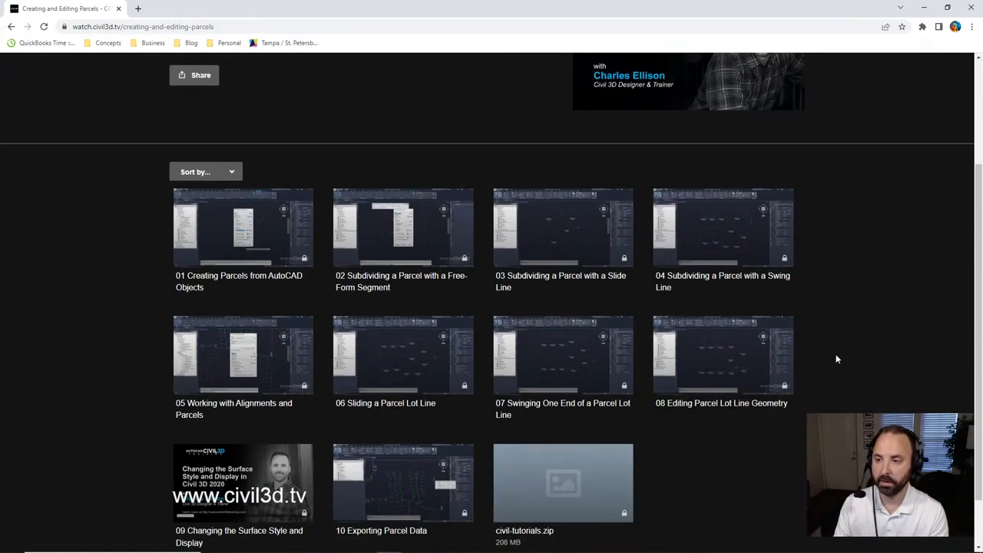
scroll(846, 356, up, 2)
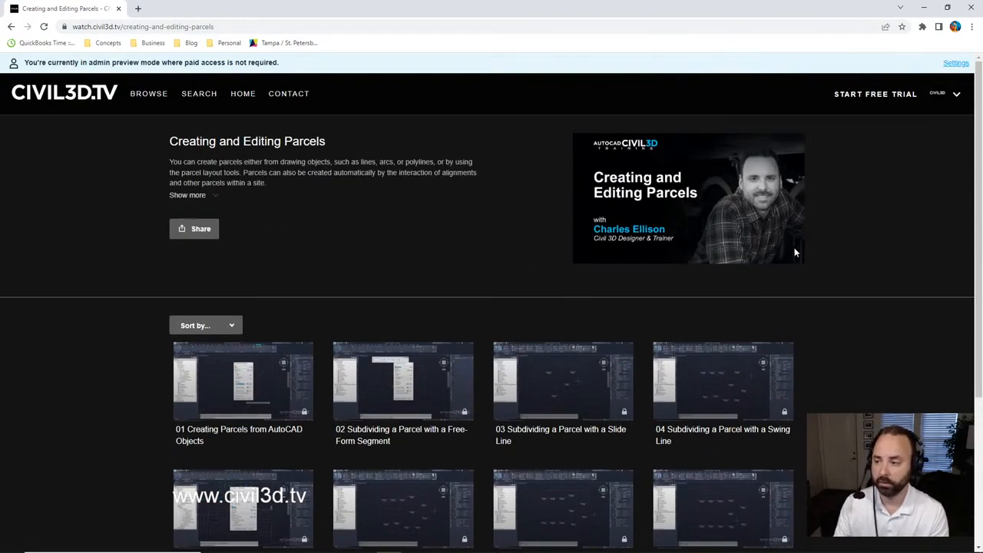
scroll(869, 248, down, 3)
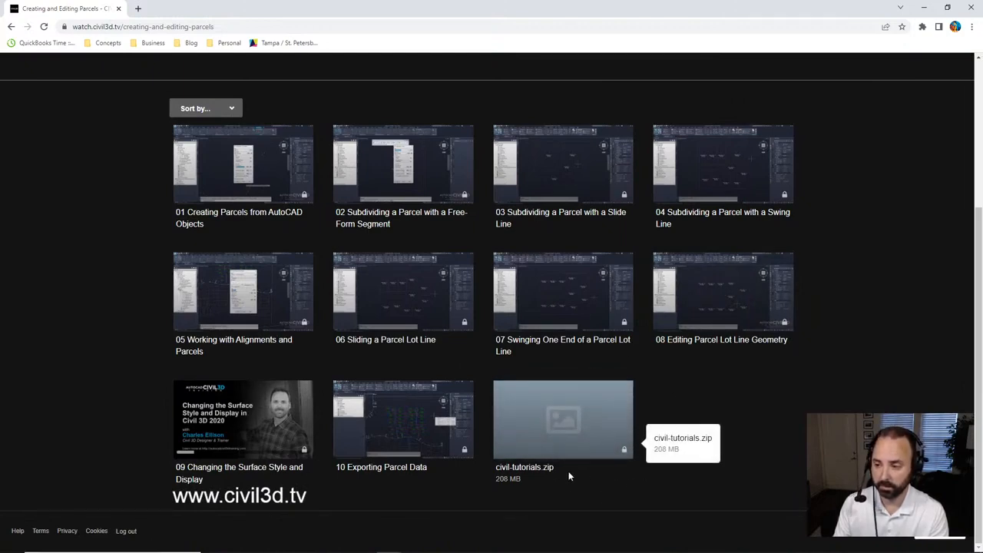
scroll(845, 380, up, 3)
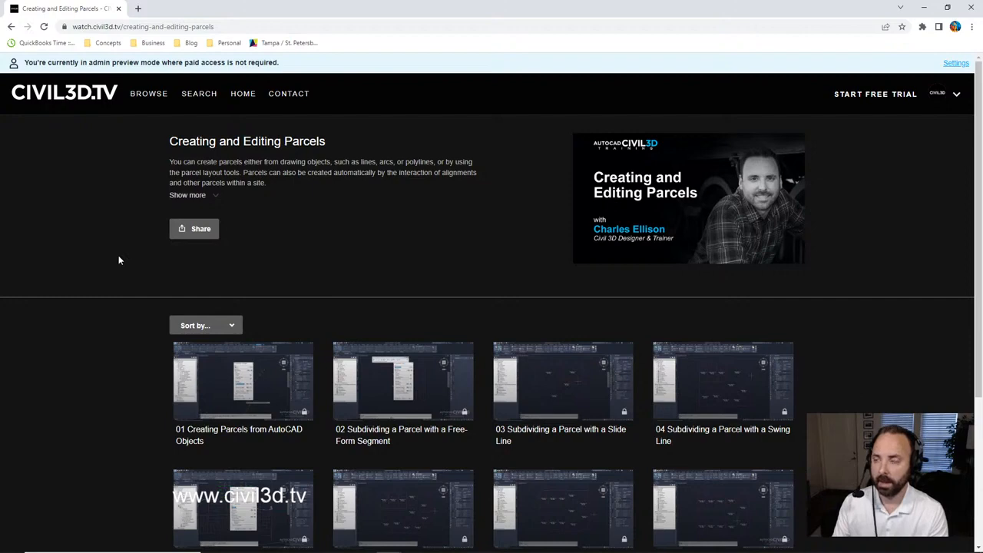
Switch to Civil 3D and bring all points of the Points-4d drawing into view.
click(926, 10)
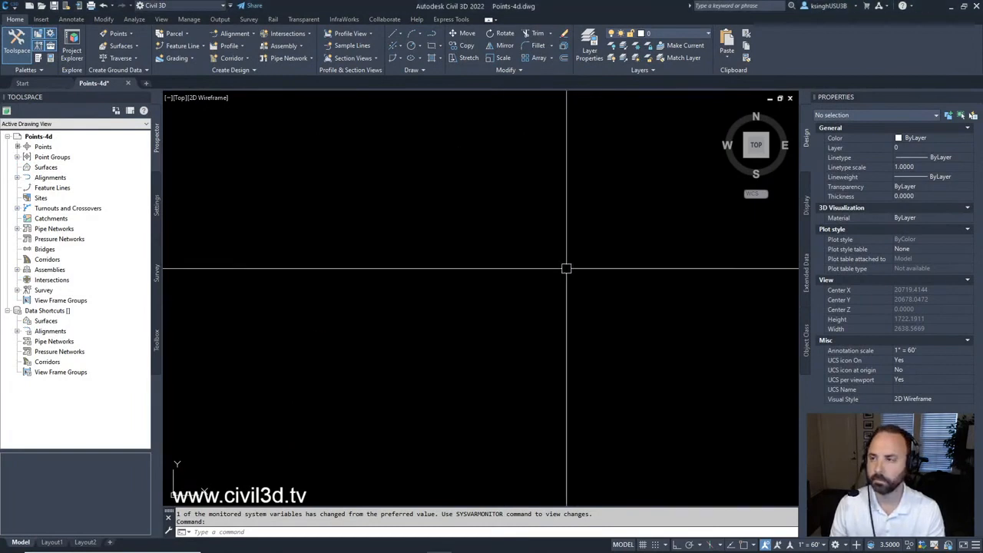
scroll(568, 272, down, 3)
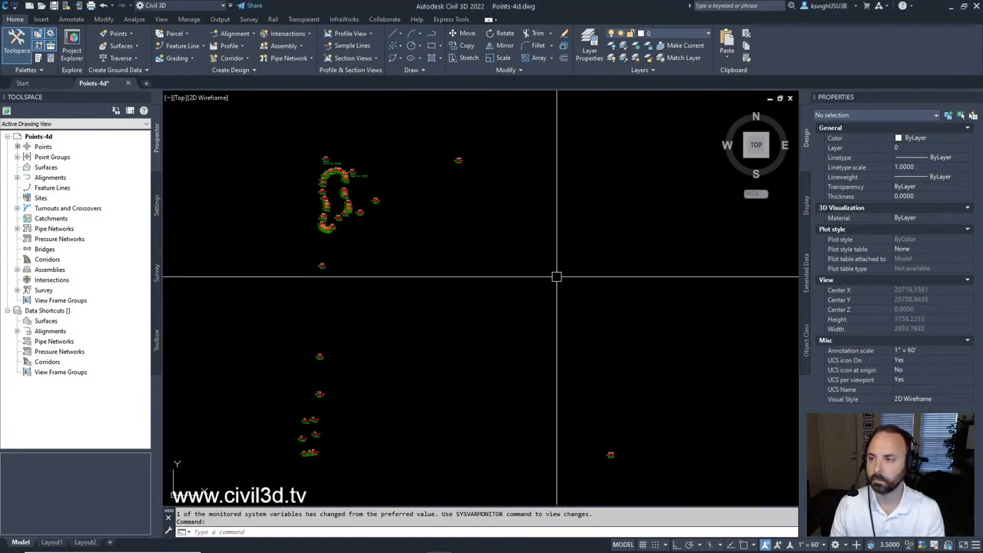
middle_drag(489, 261, 507, 247)
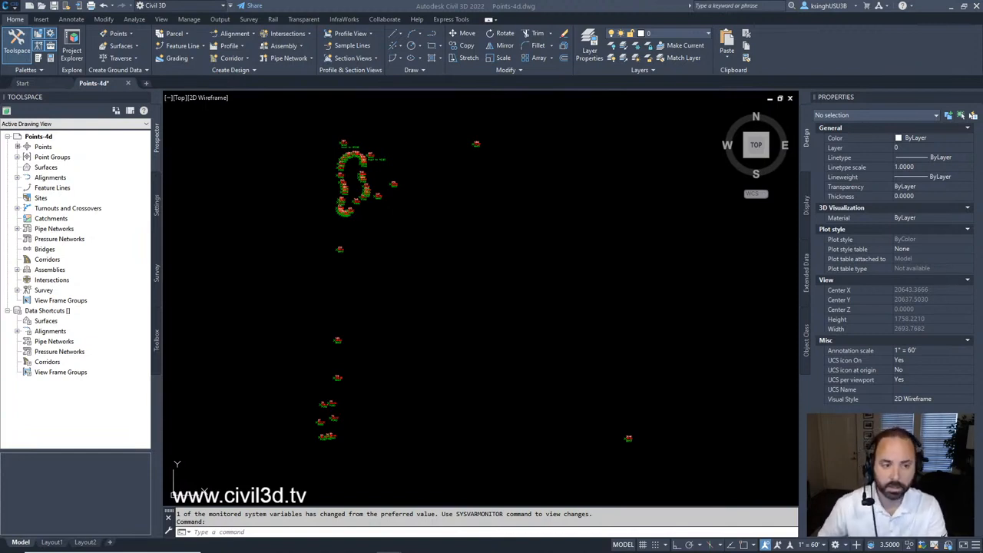
click(561, 3)
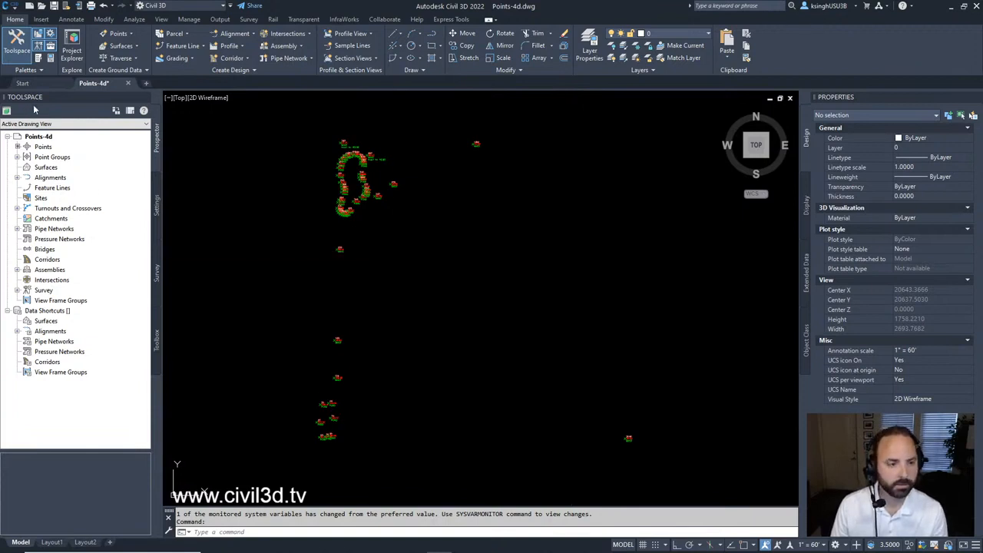
Show the drawing settings and expand the Point File Formats collection under Point.
click(158, 220)
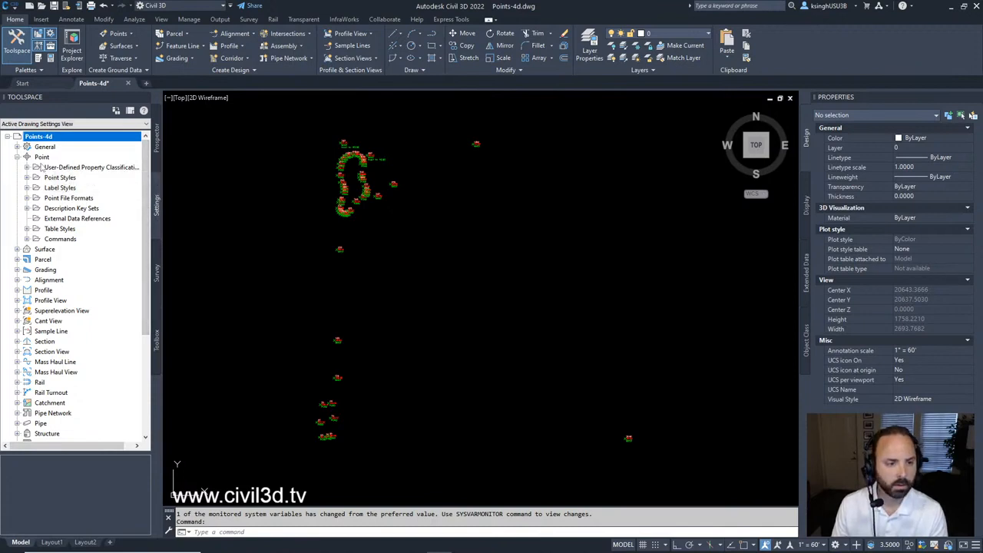
click(17, 157)
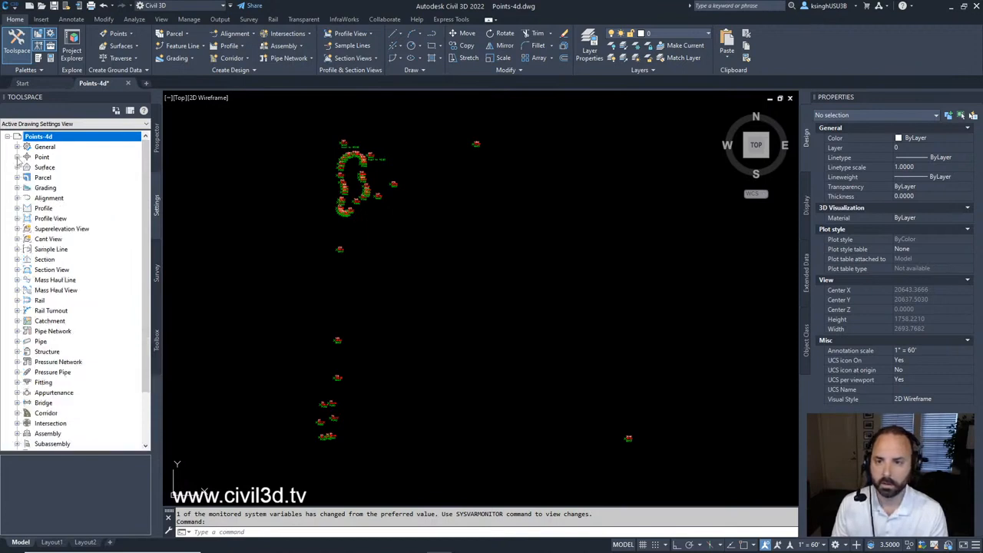
click(17, 157)
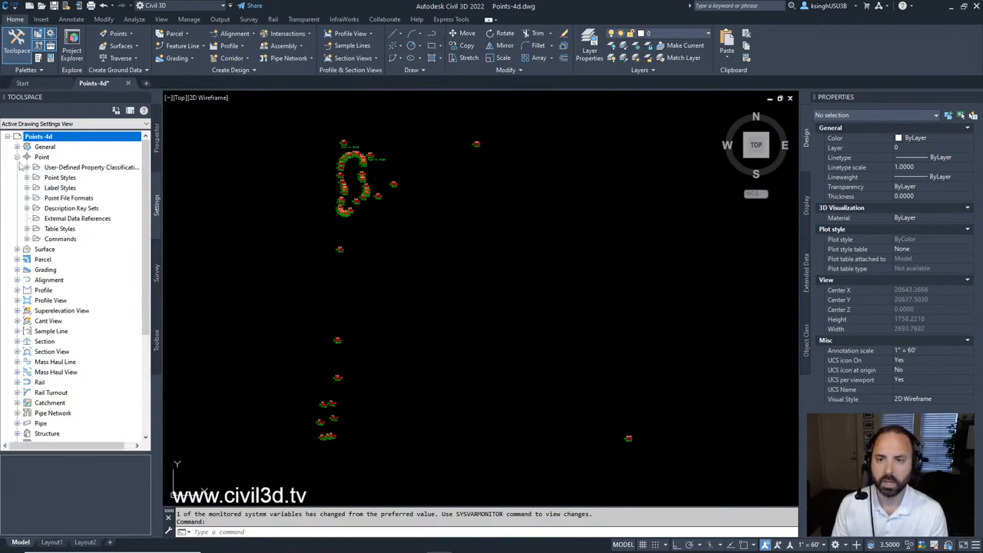
click(17, 157)
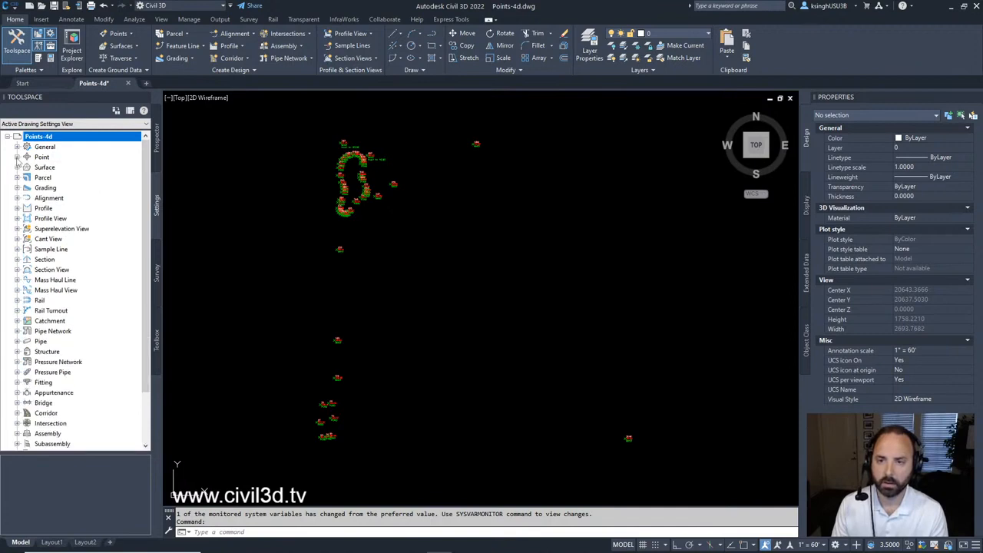
click(17, 157)
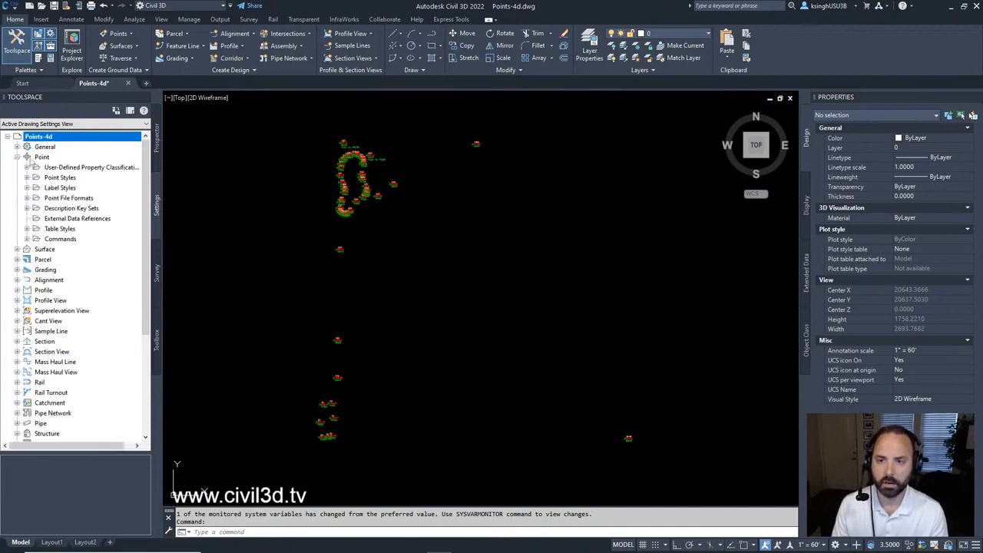
click(86, 198)
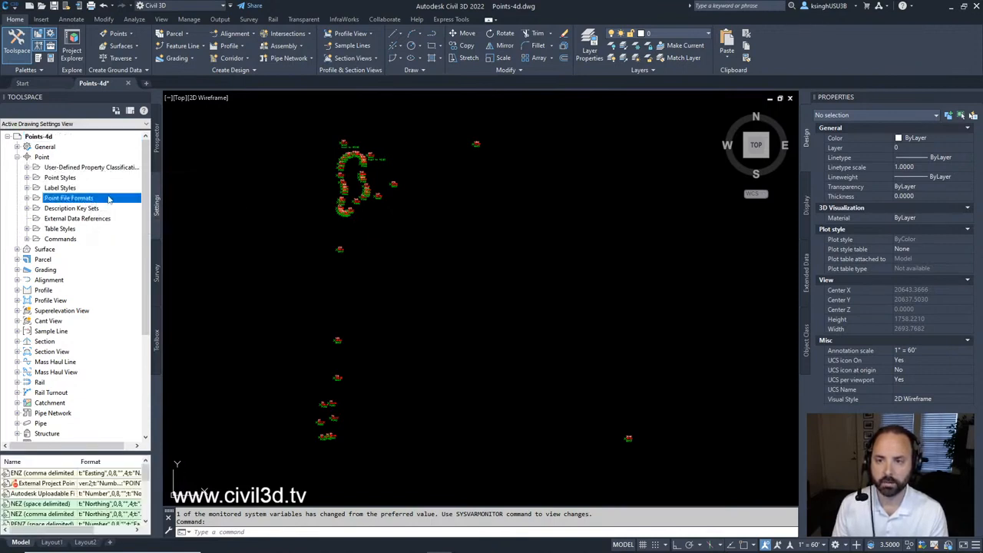
click(26, 199)
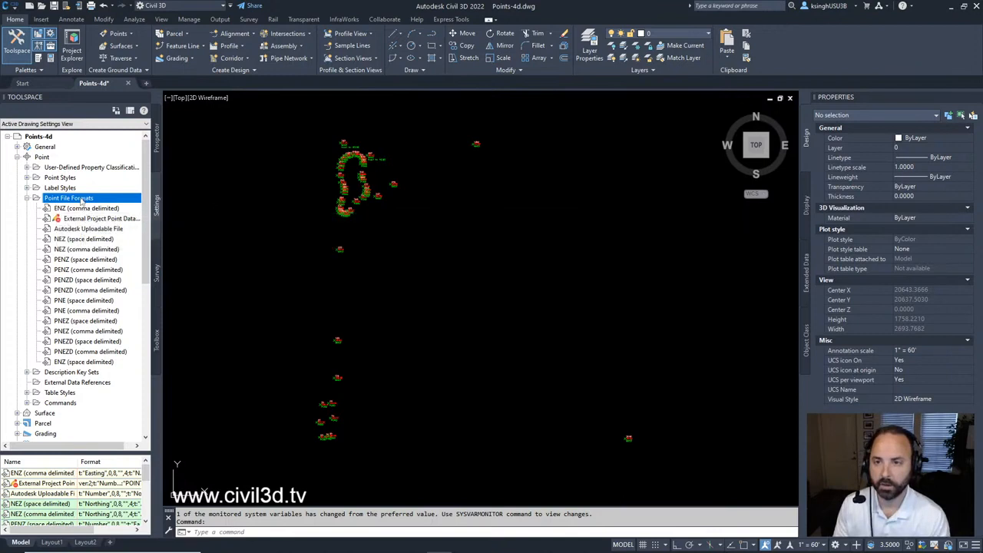
Start a new point file format of the User Point File type.
right_click(89, 202)
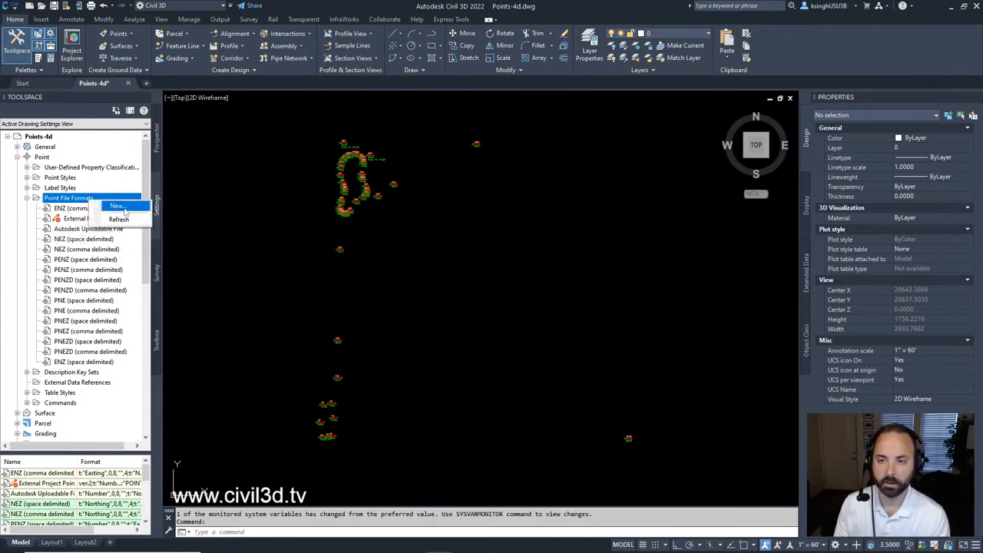
click(117, 206)
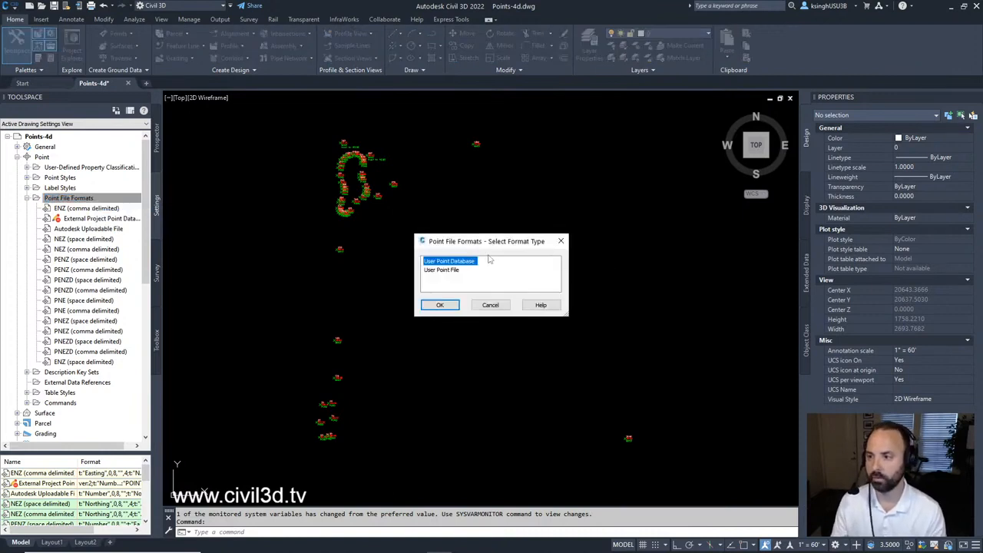
click(453, 274)
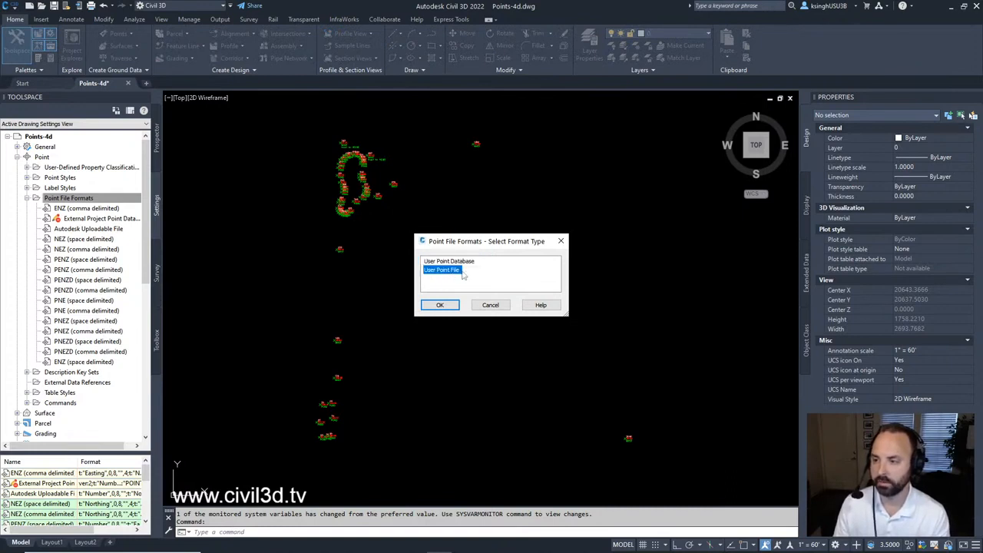
click(441, 305)
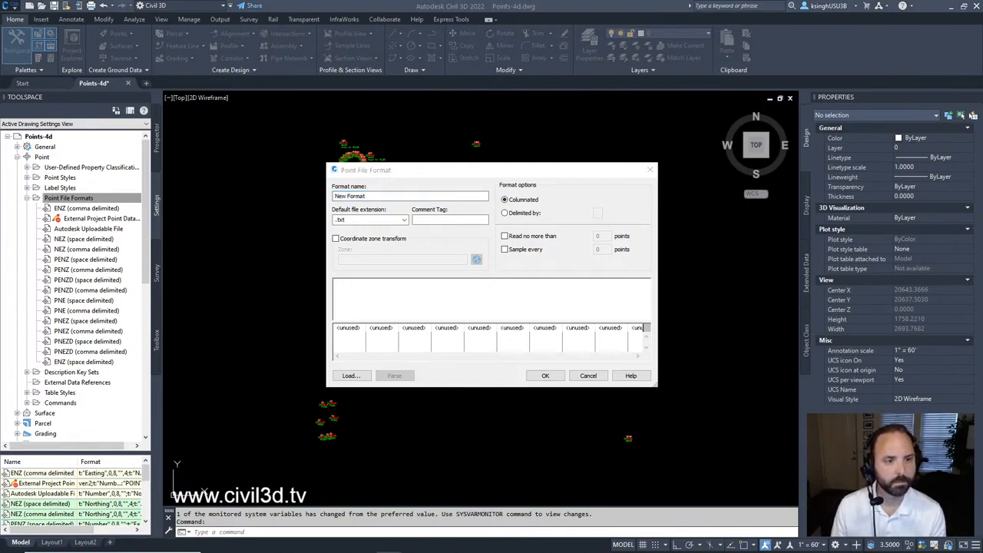
Name the new point file format Manhole Data and set its comment tag to #.
click(401, 173)
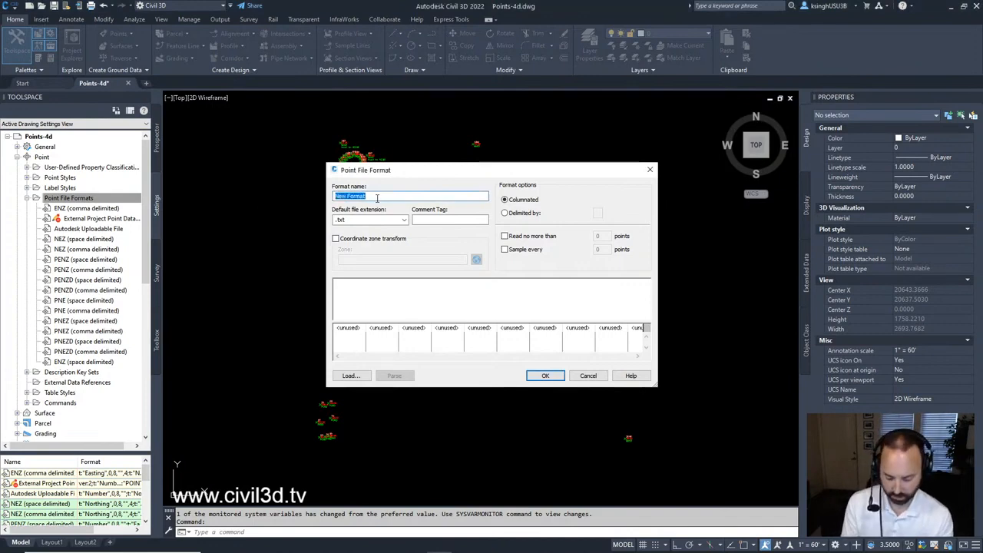
text(Manho)
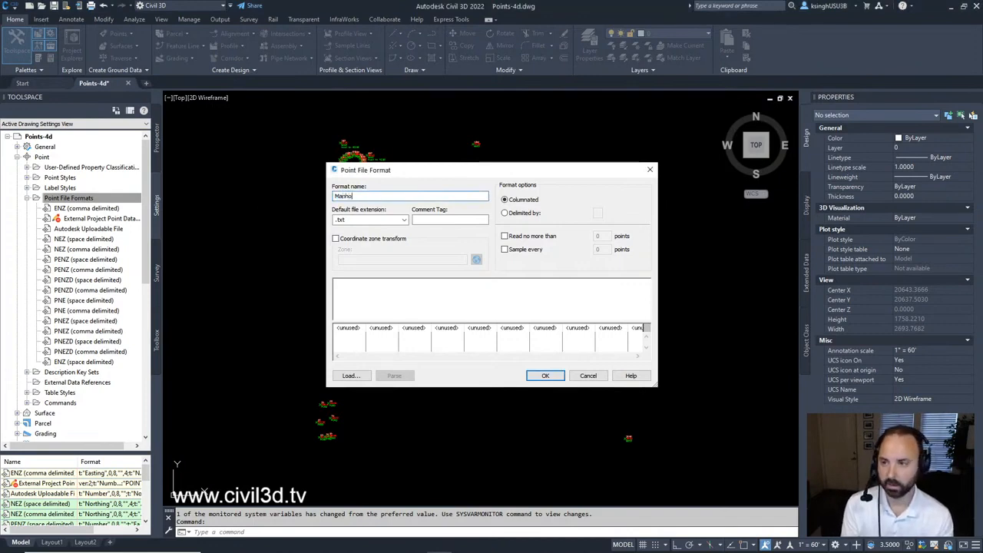
text(le Data)
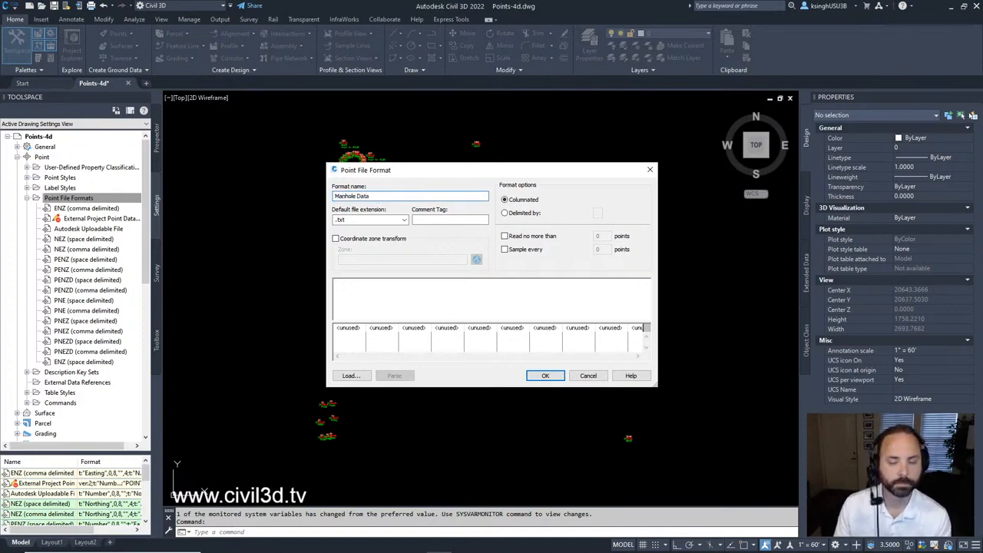
click(432, 222)
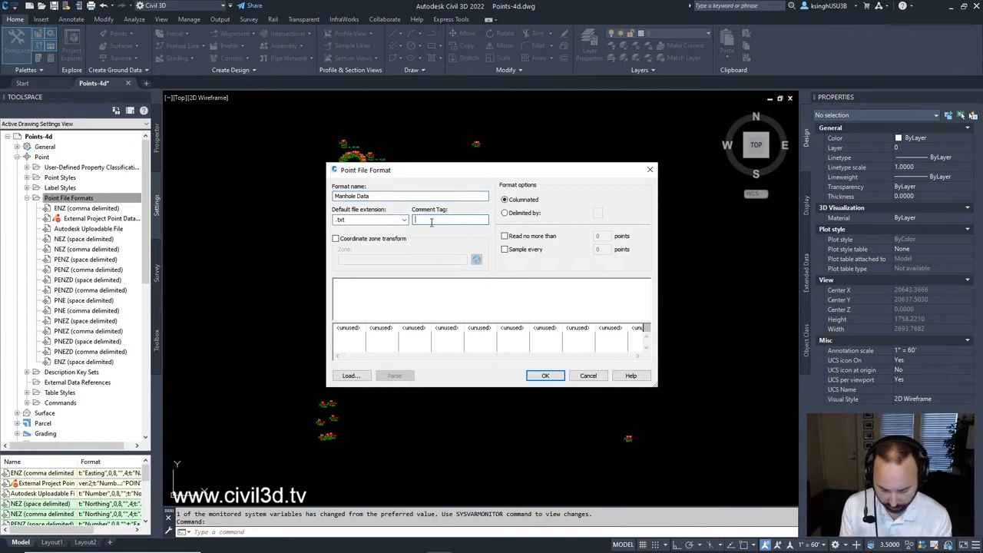
text(#)
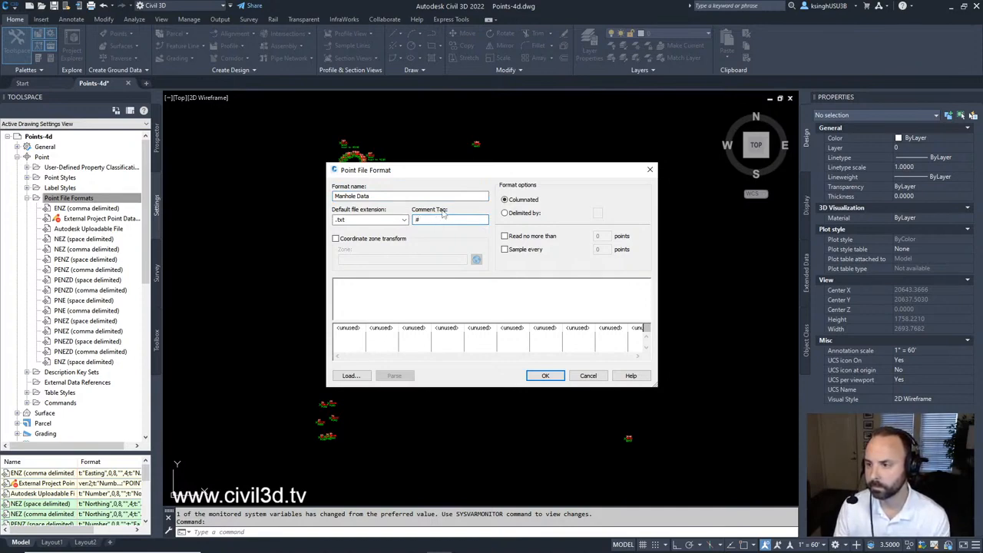
Make the Manhole Data format comma-delimited and assign Point Number to its first column.
click(505, 212)
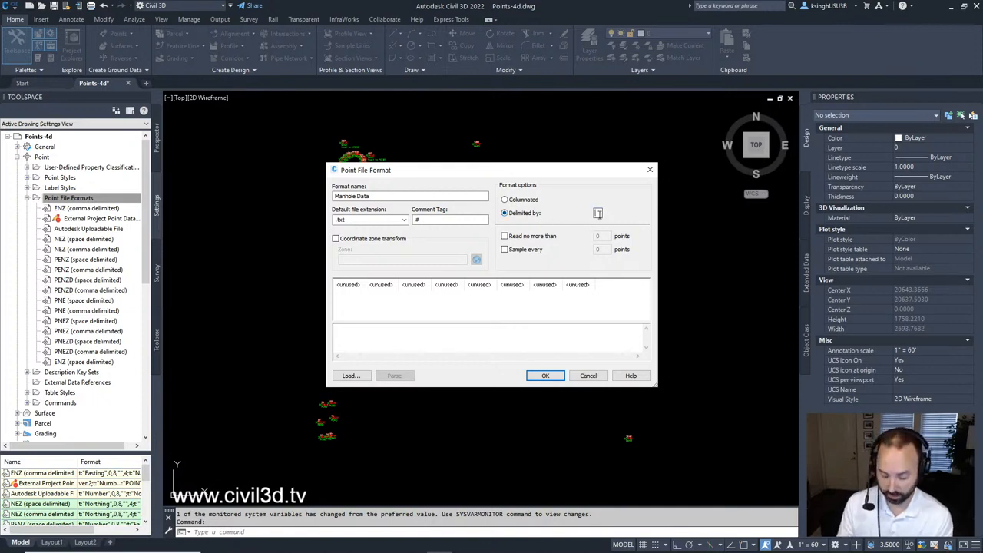
text(,)
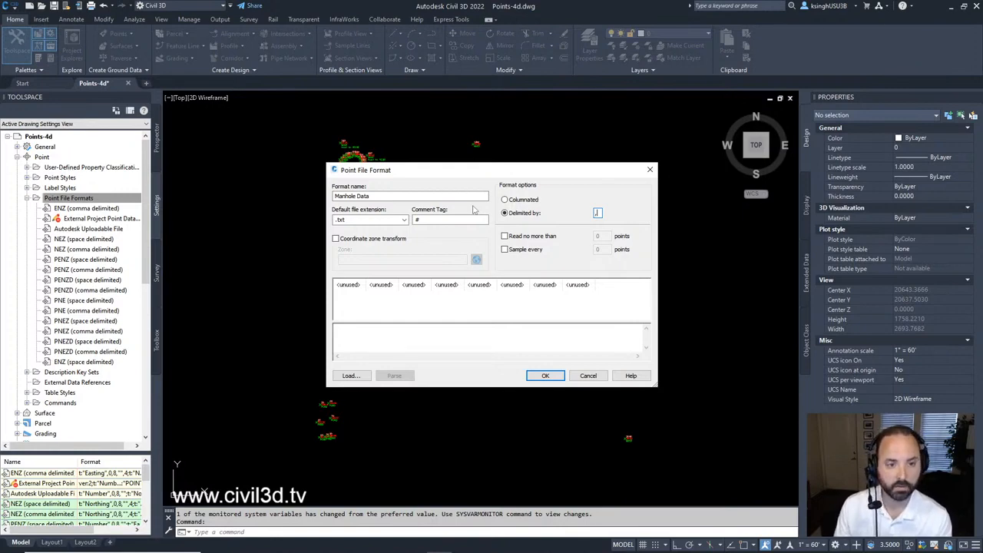
click(348, 286)
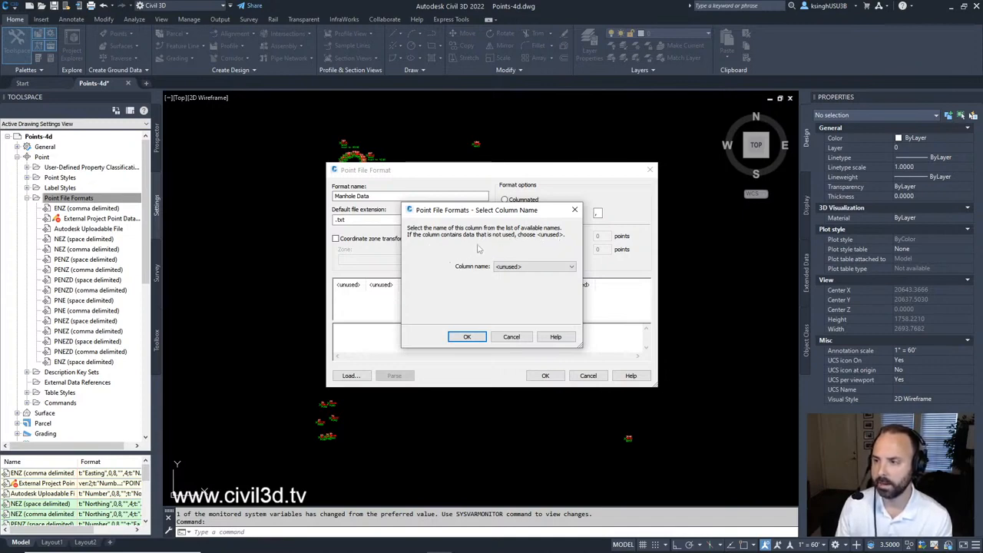
click(572, 268)
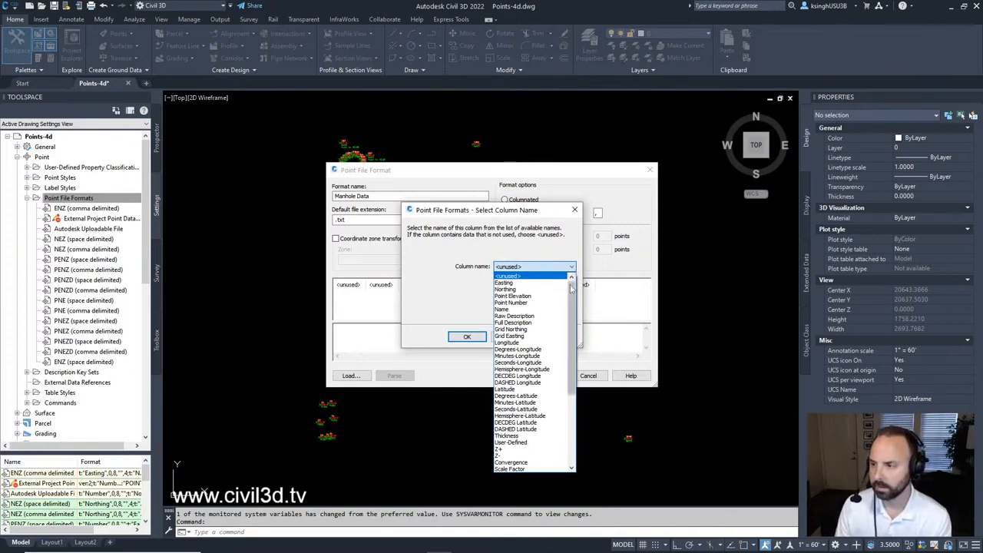
click(525, 304)
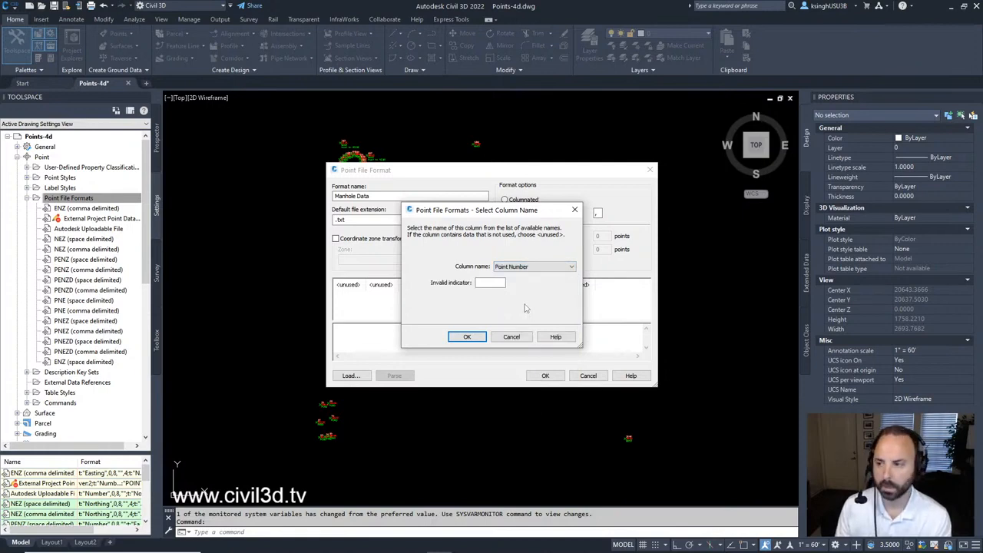
click(467, 337)
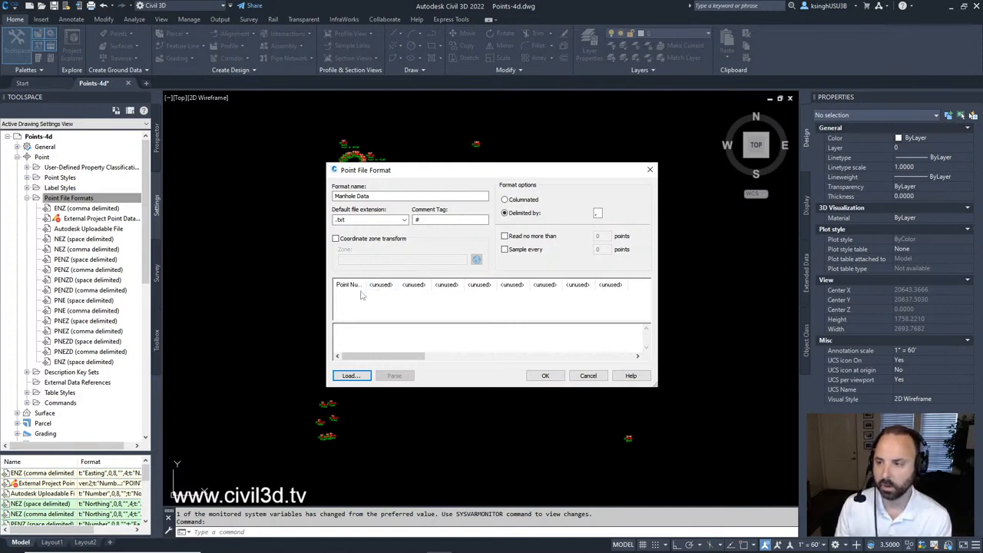
Assign MH_Material to the second column and widen the first two columns to show their full names.
click(384, 286)
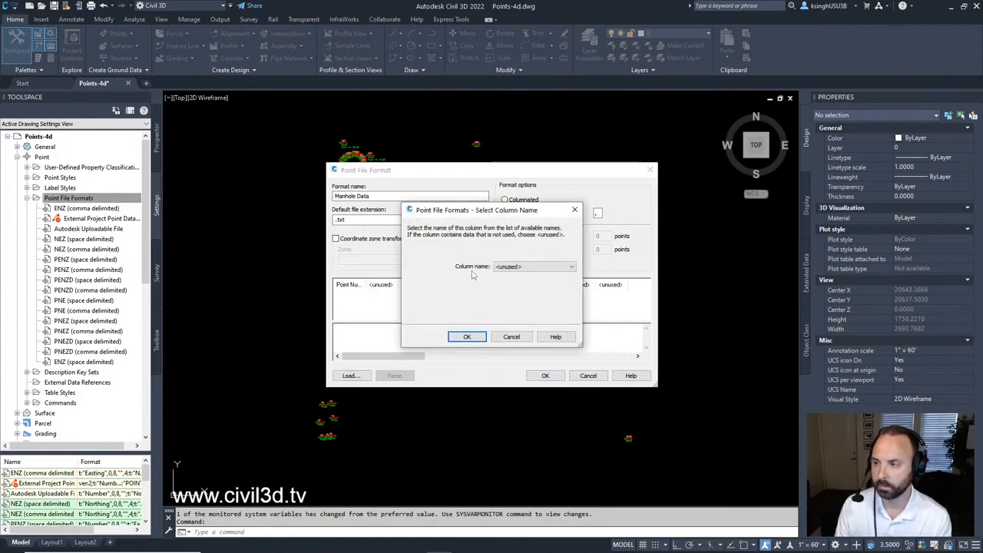
click(572, 267)
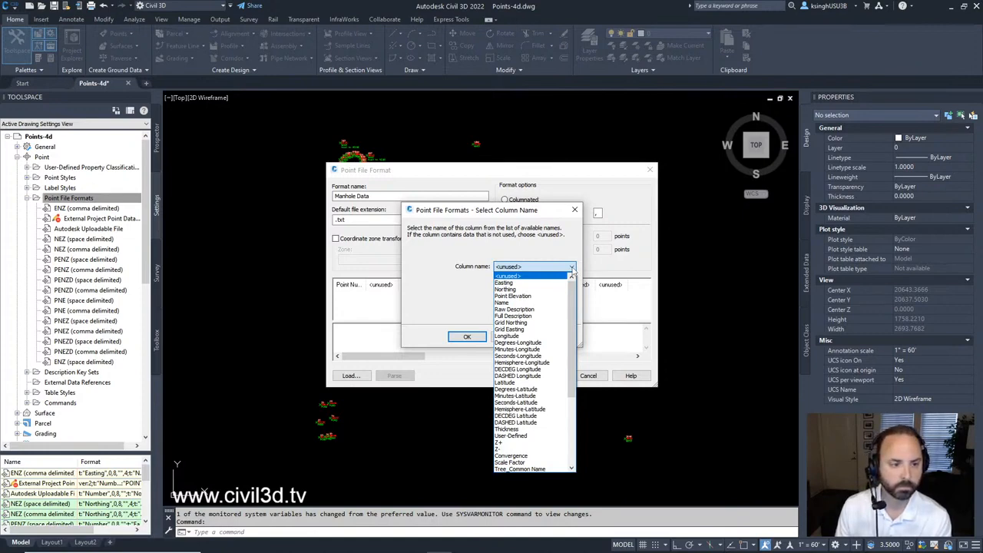
drag(570, 294, 569, 326)
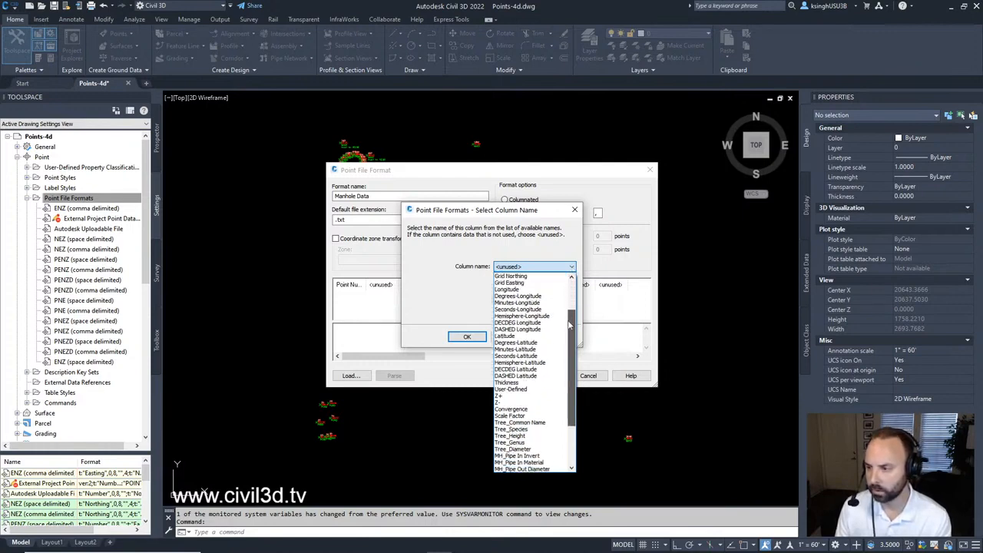
drag(570, 326, 569, 370)
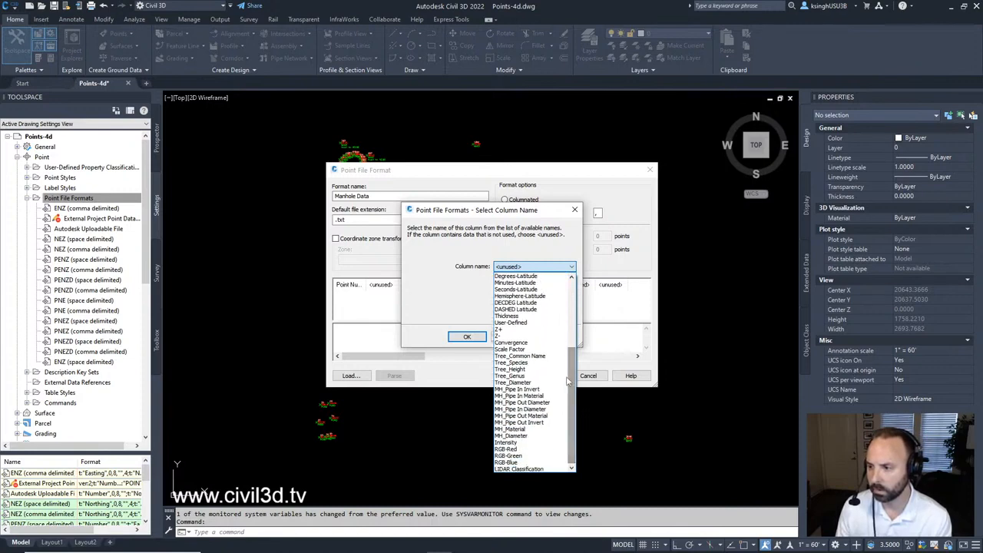
click(522, 429)
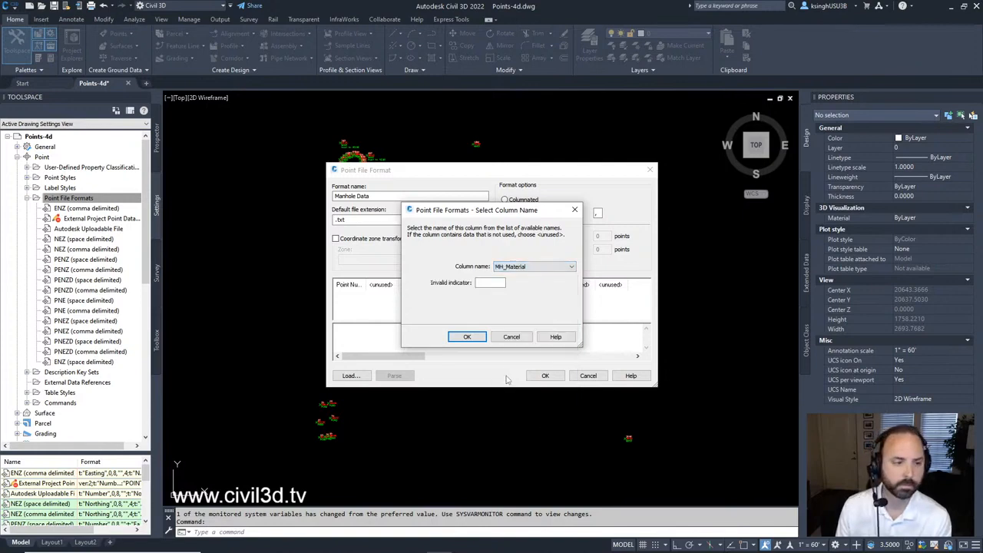
click(460, 336)
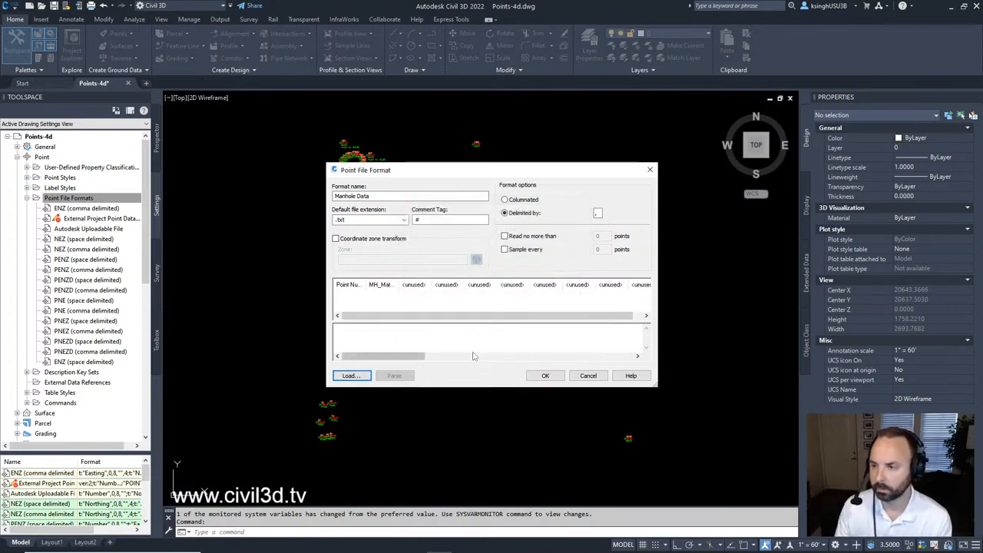
mouse_move(367, 285)
mouse_down()
mouse_move(441, 286)
mouse_move(433, 292)
mouse_up()
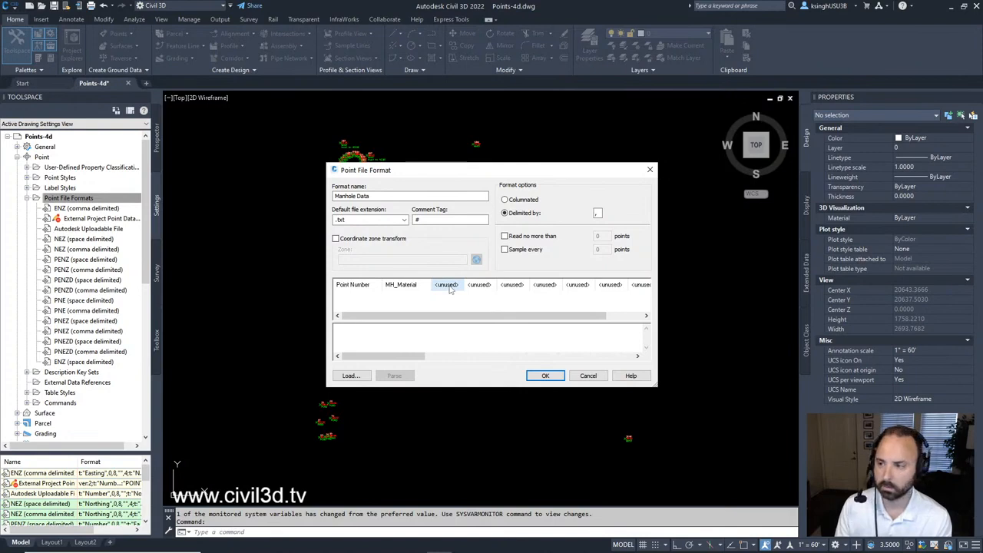
Assign MH_Pipe In Invert to the third column of the point file format.
click(447, 285)
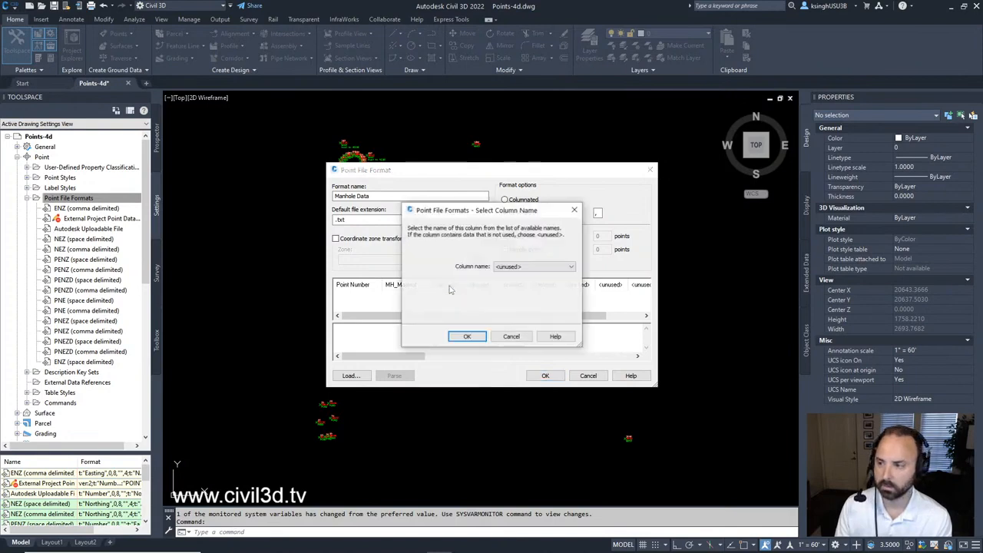
click(572, 267)
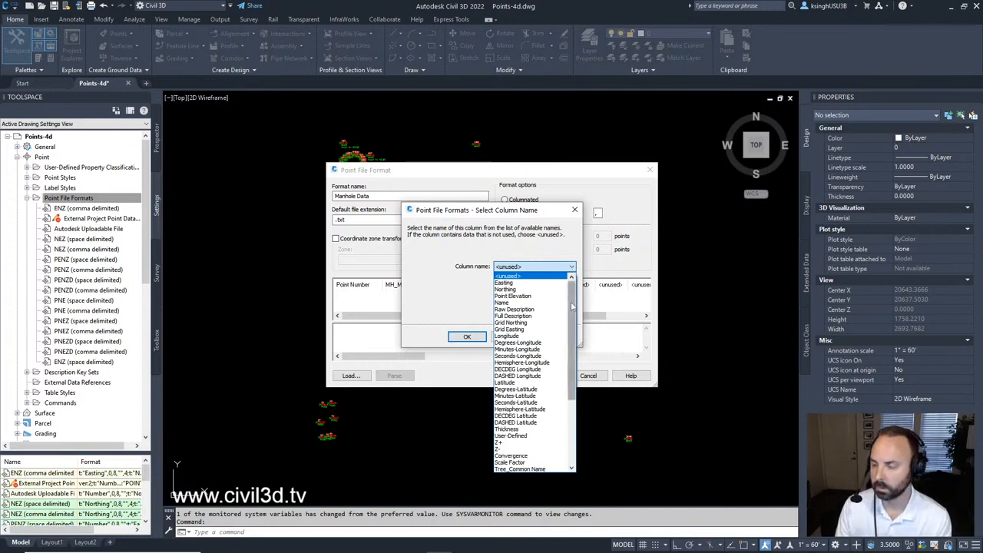
drag(571, 306, 569, 386)
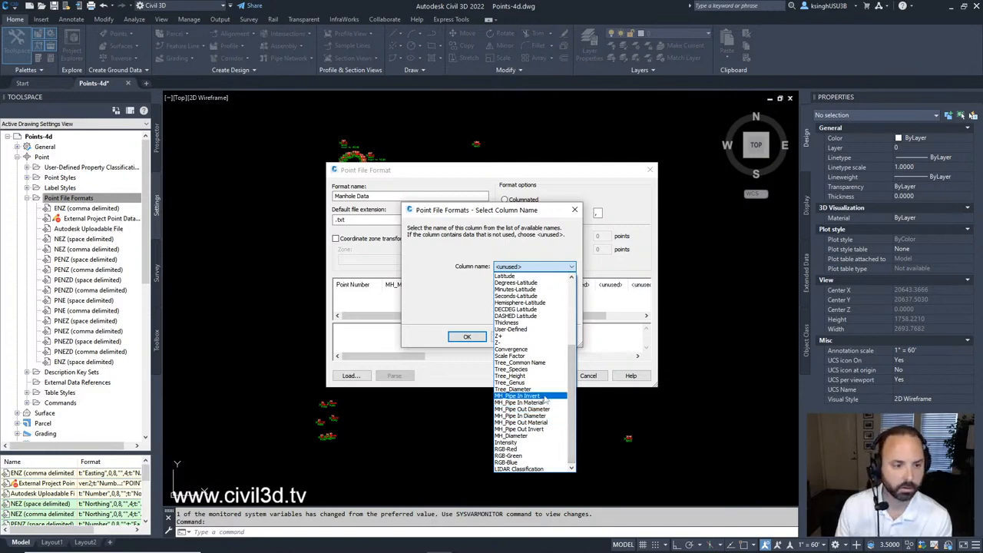
click(544, 397)
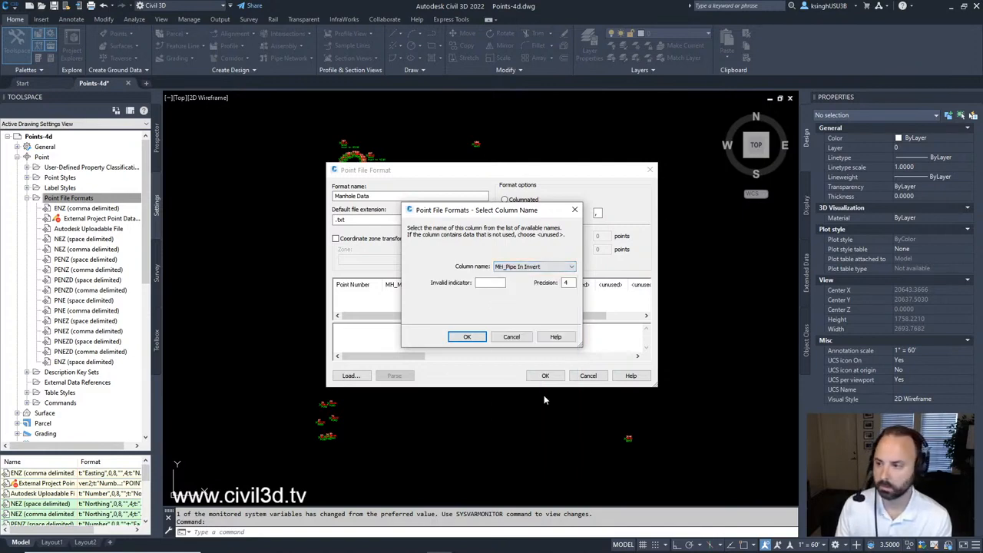
click(466, 338)
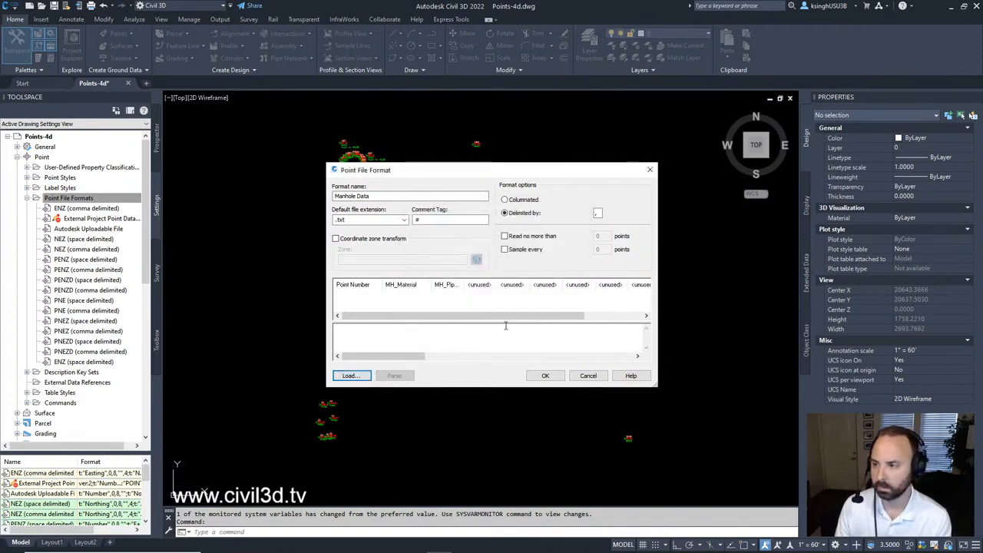
Assign MH_Pipe In Diameter to the fourth column of the point file format.
click(480, 284)
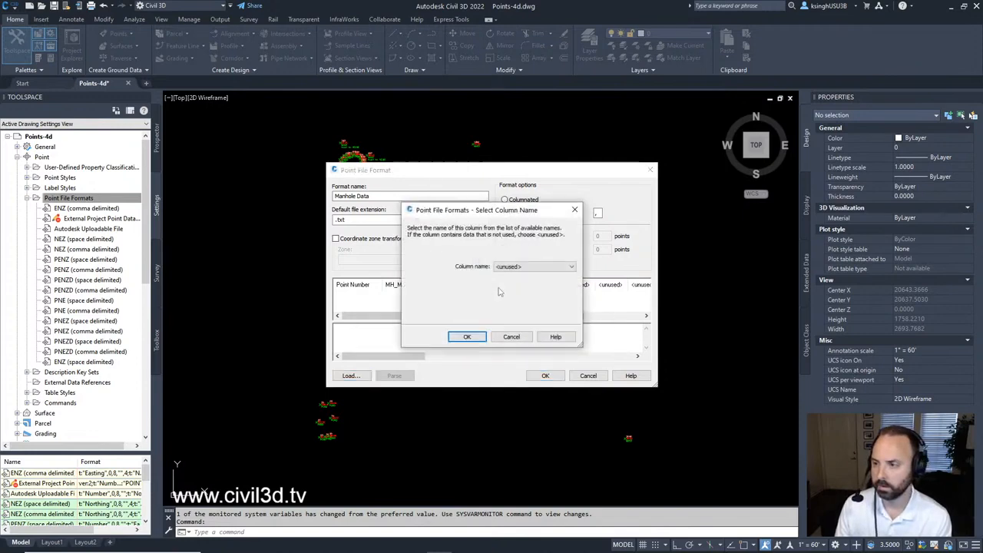
click(572, 267)
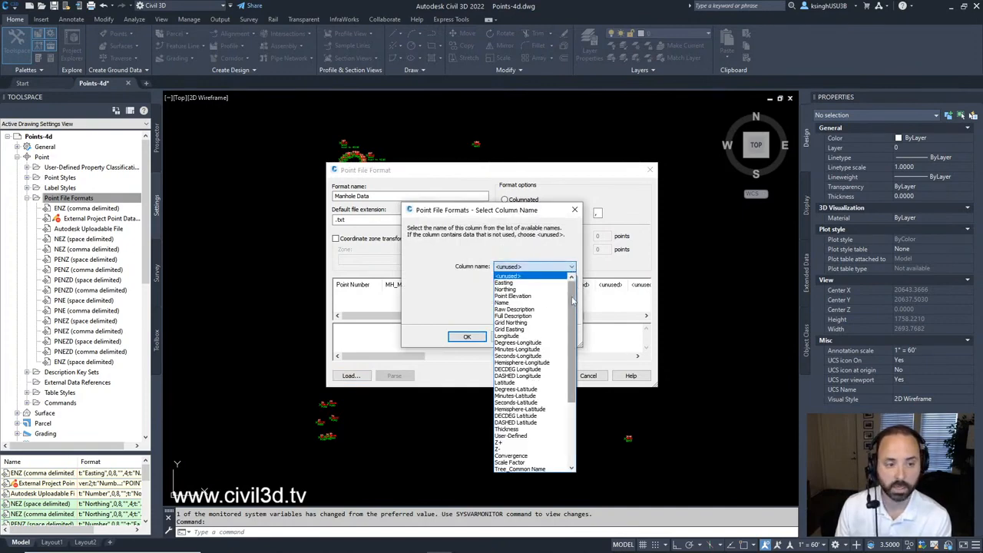
drag(572, 301, 571, 375)
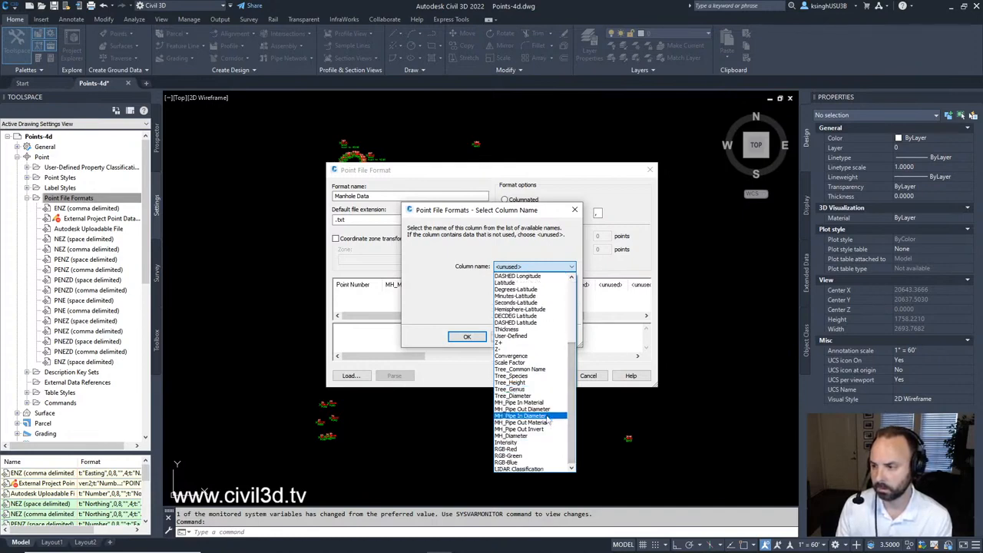
click(547, 416)
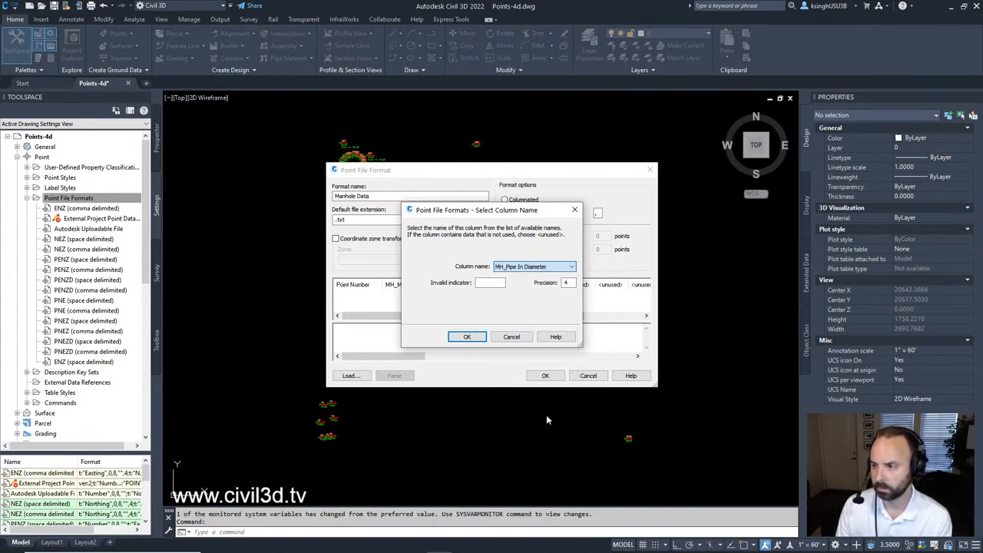
click(467, 338)
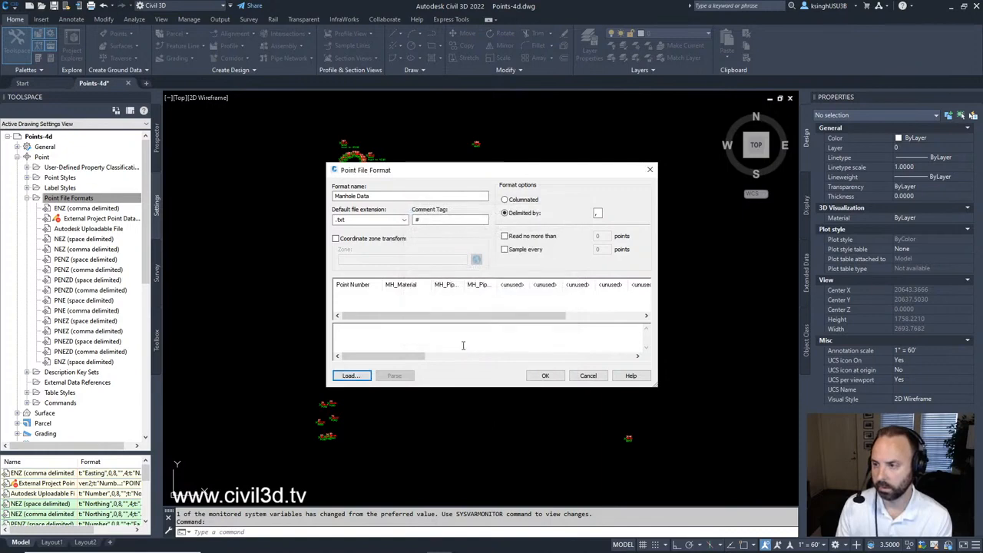
Assign MH_Pipe In Material to the fifth column of the point file format.
click(516, 286)
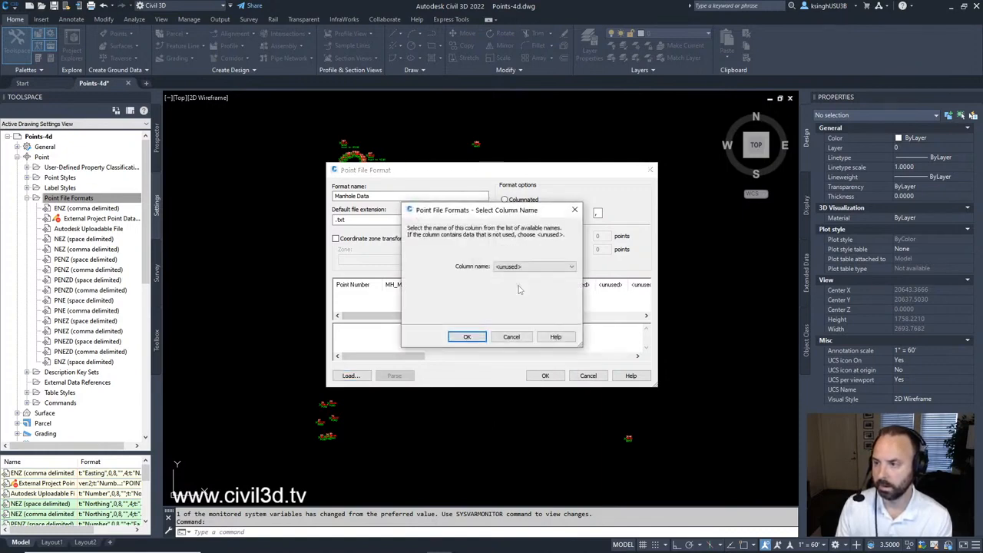
click(571, 268)
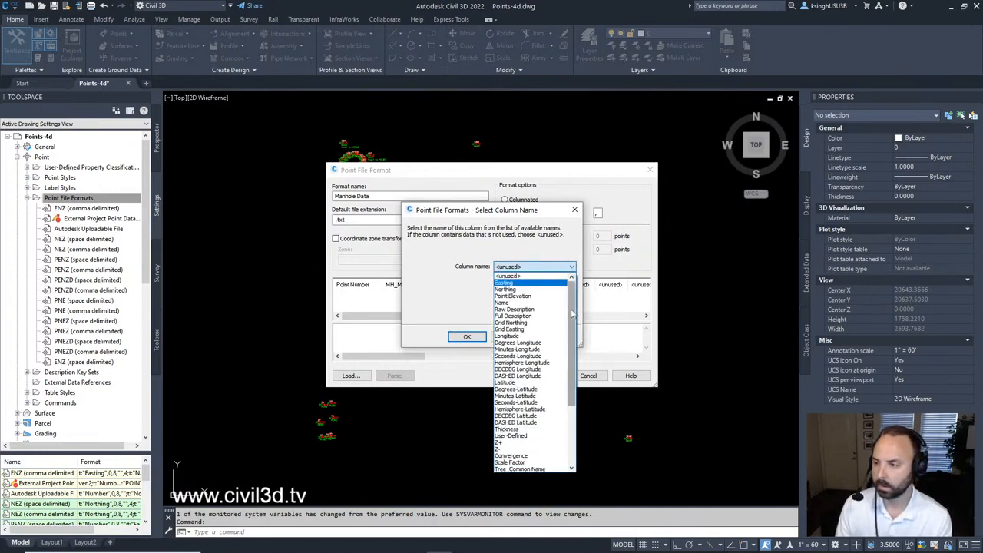
drag(574, 311, 581, 388)
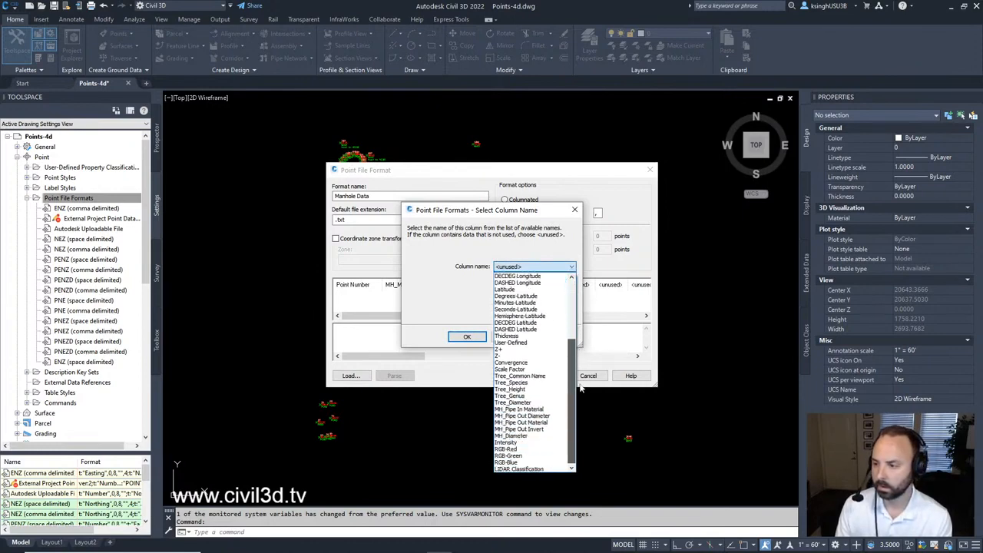
click(546, 410)
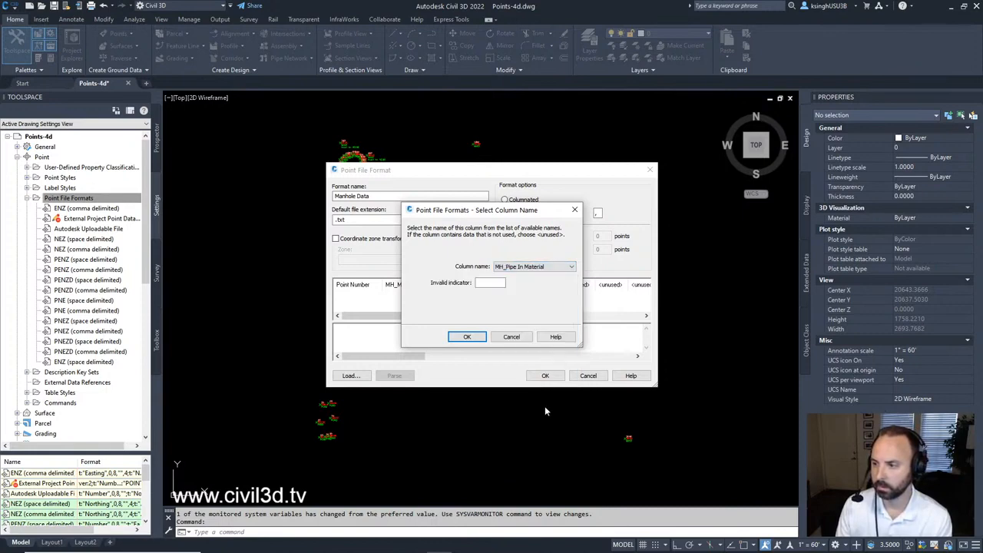
click(468, 339)
Enlarge the Point File Format dialog and widen the three MH_Pipe In columns to show their full names.
drag(507, 173, 293, 145)
drag(444, 361, 792, 496)
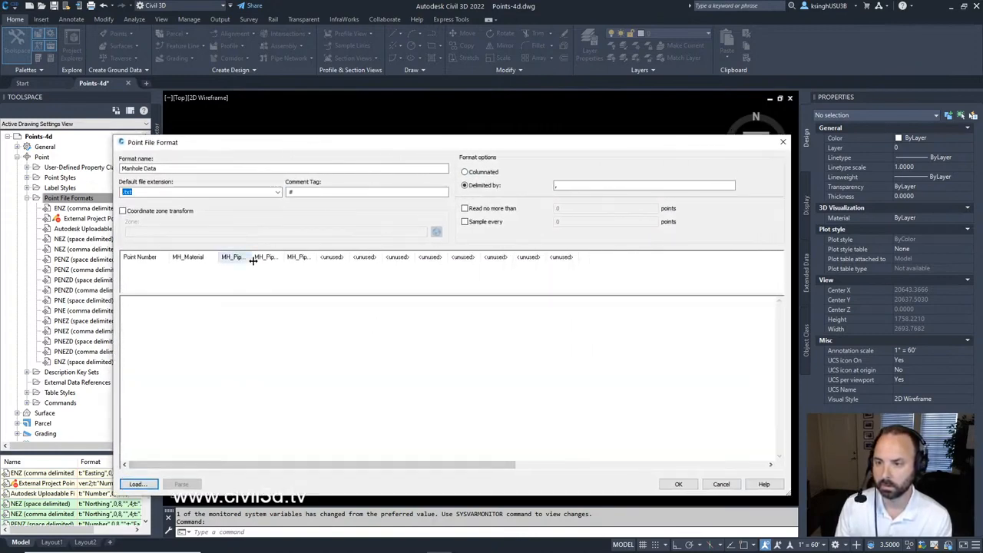
drag(251, 260, 423, 264)
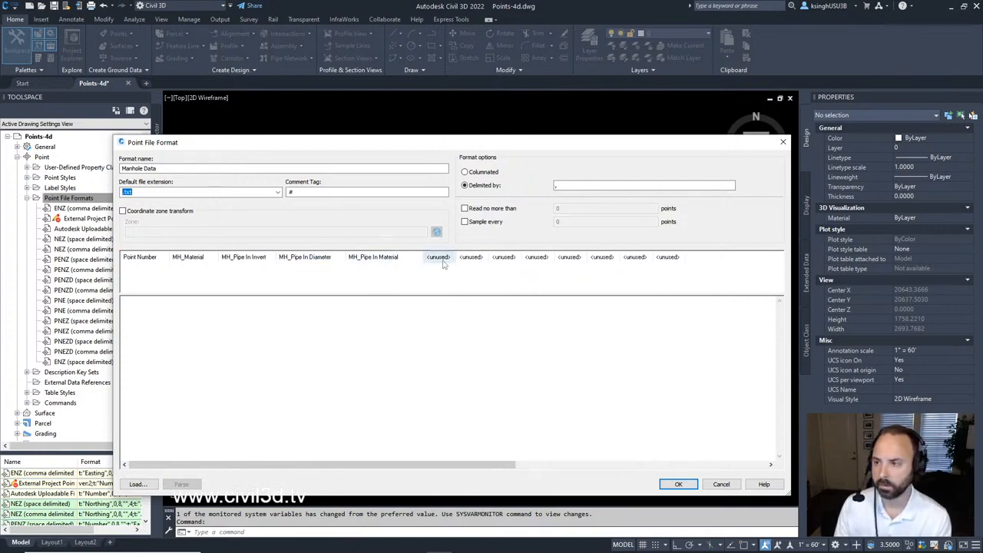
Assign MH_Pipe Out Invert to the sixth column and widen that column slightly.
click(443, 261)
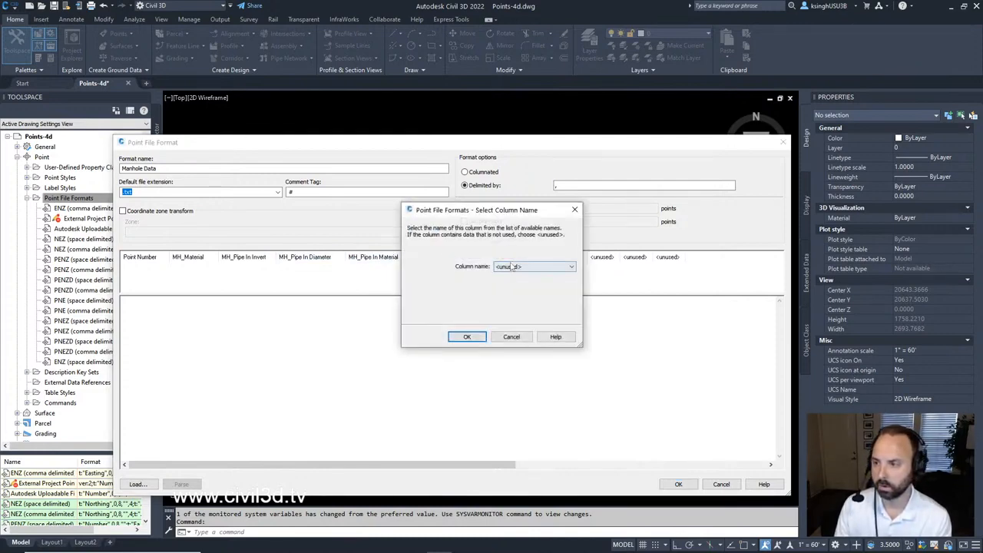
click(547, 269)
drag(574, 291, 574, 371)
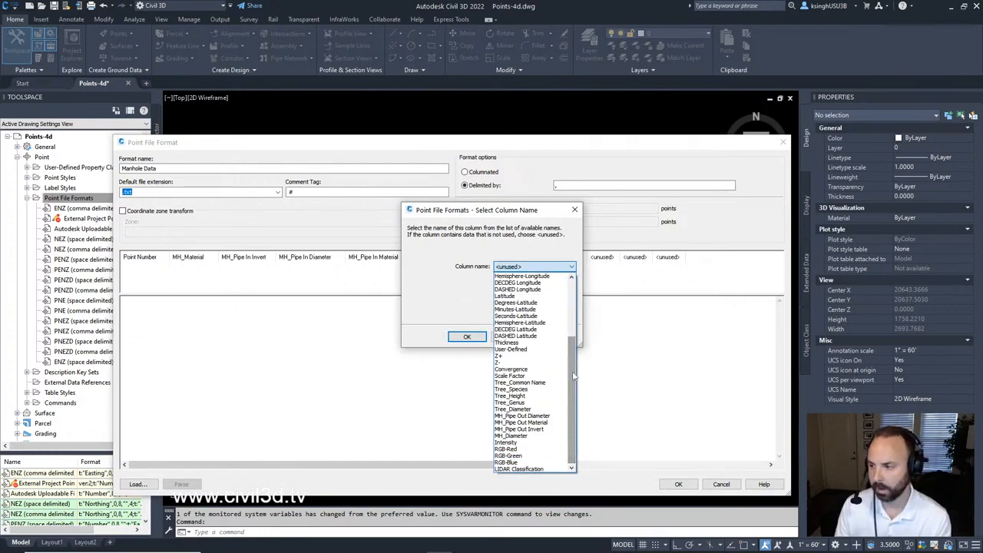
click(537, 430)
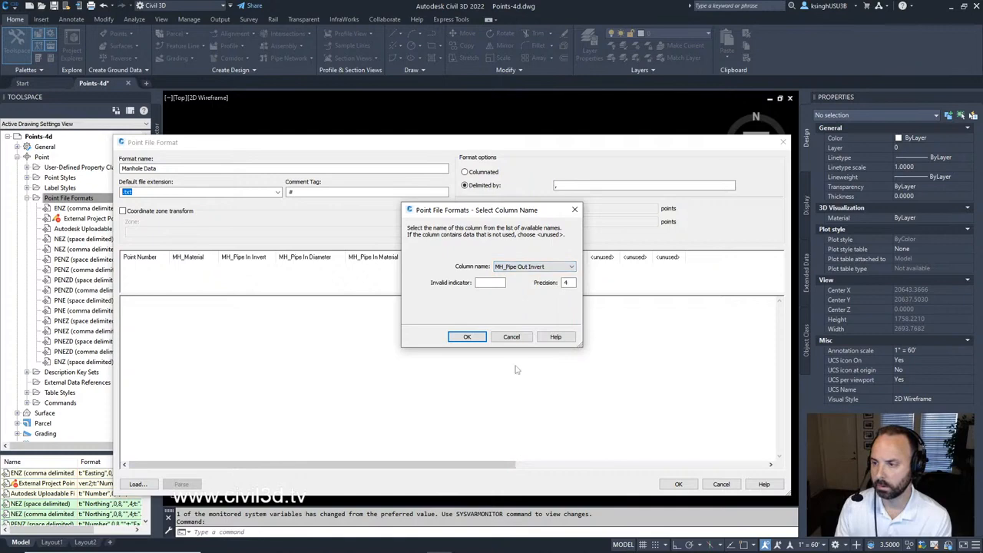
click(467, 337)
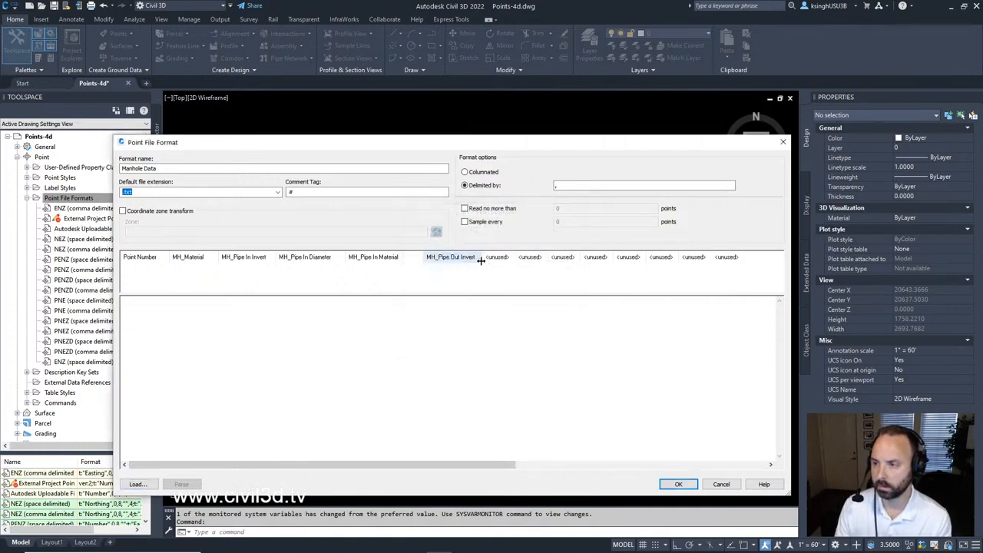
drag(481, 262, 496, 262)
Assign MH_Pipe Out Diameter to the seventh column of the point file format and widen it to show the full name.
click(515, 264)
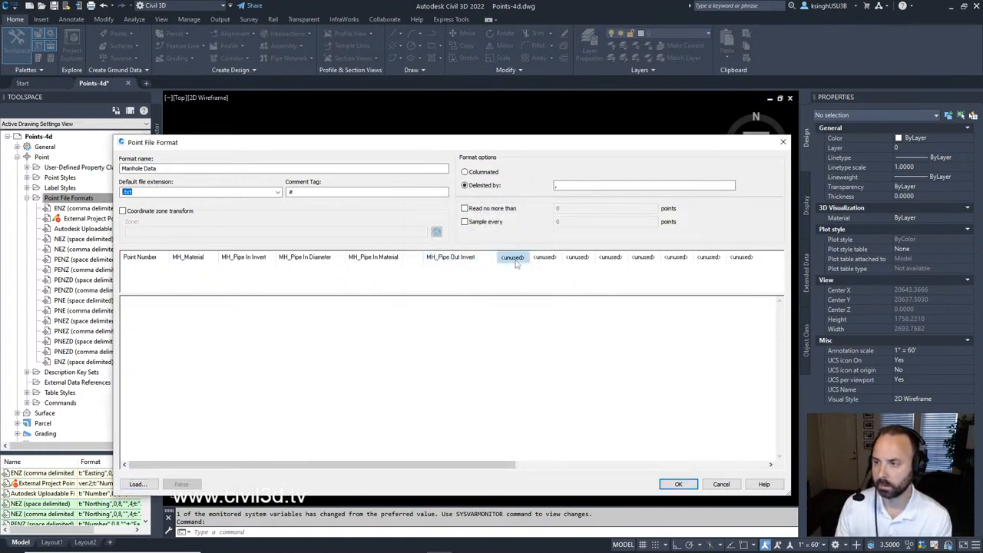
click(572, 266)
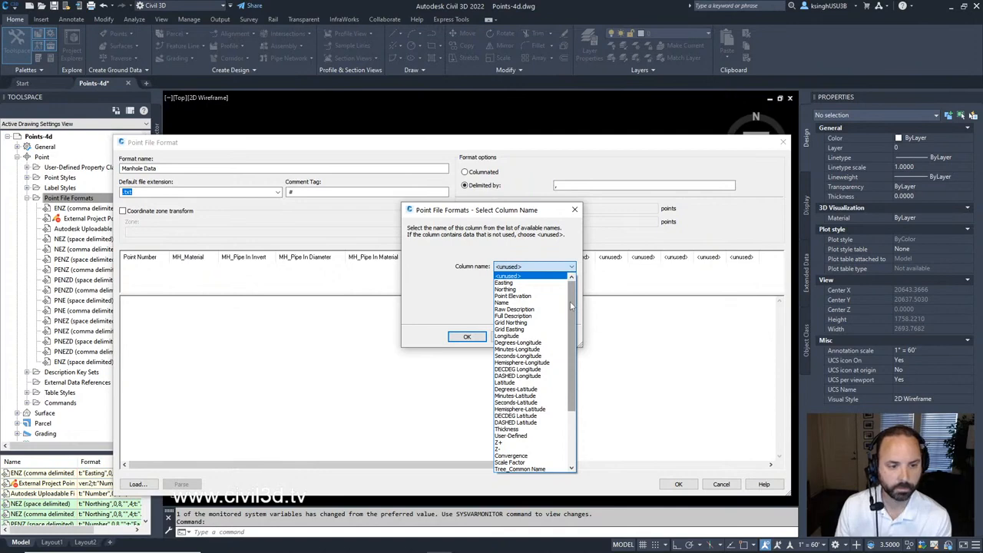
drag(572, 306, 573, 367)
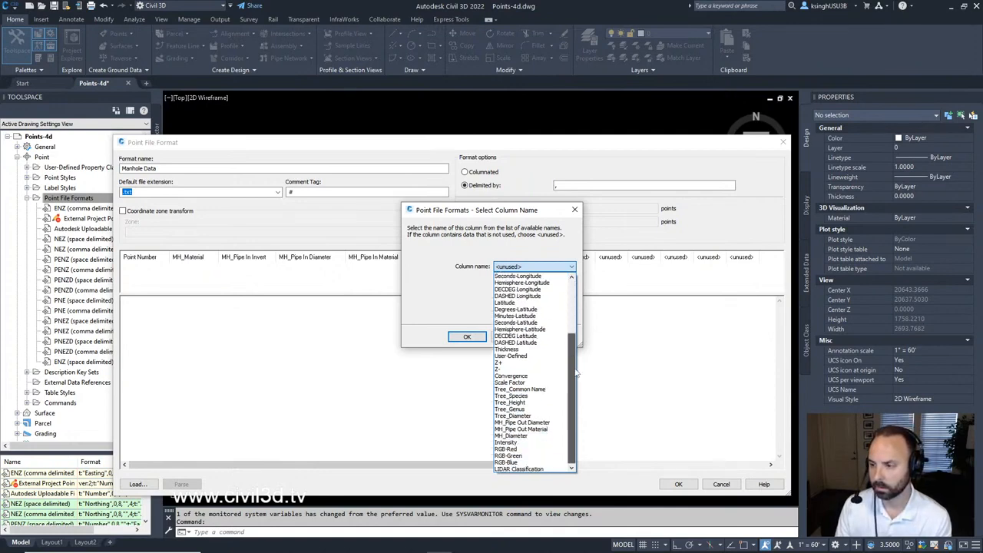
click(545, 423)
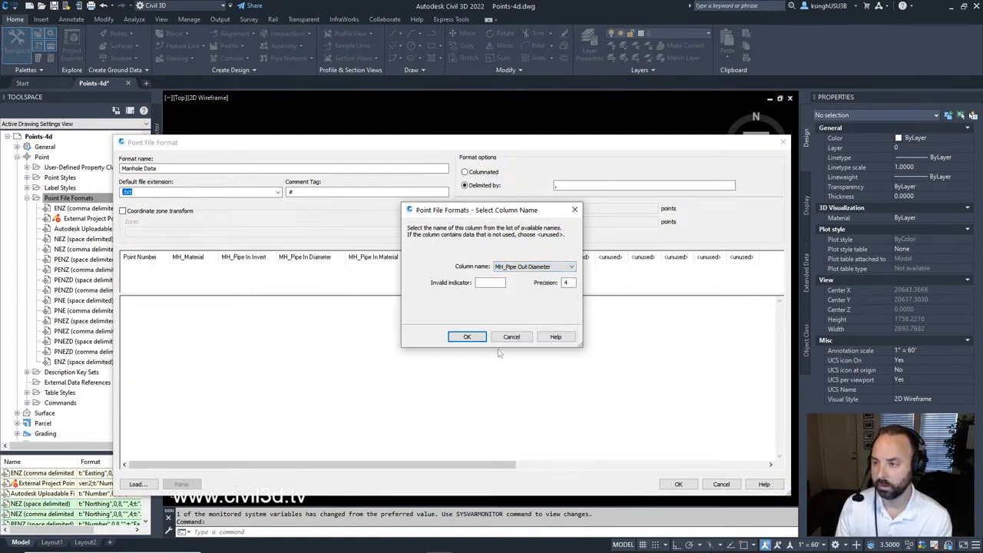
click(467, 337)
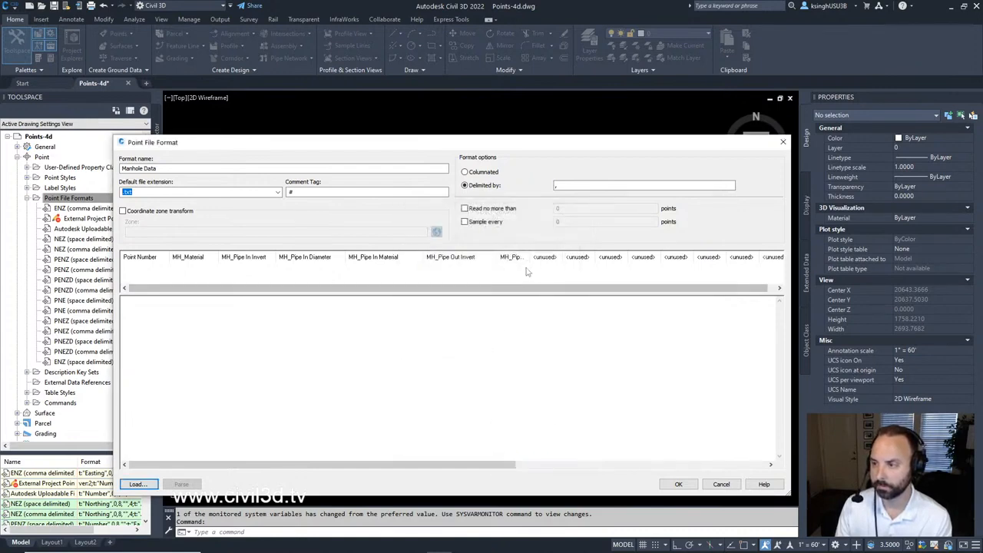
drag(528, 258, 575, 269)
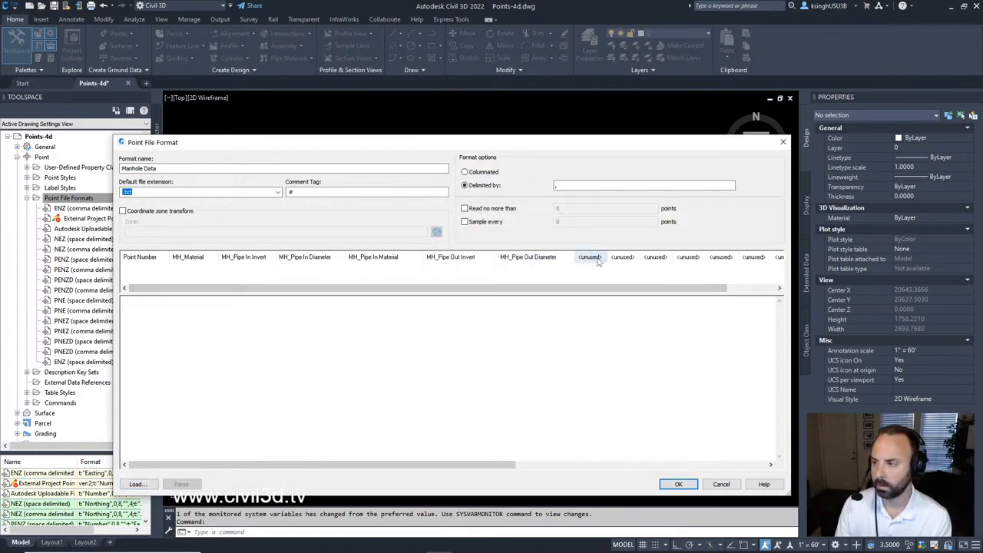
Assign MH_Pipe Out Material to the eighth column of the point file format and widen it to show the full name.
click(592, 259)
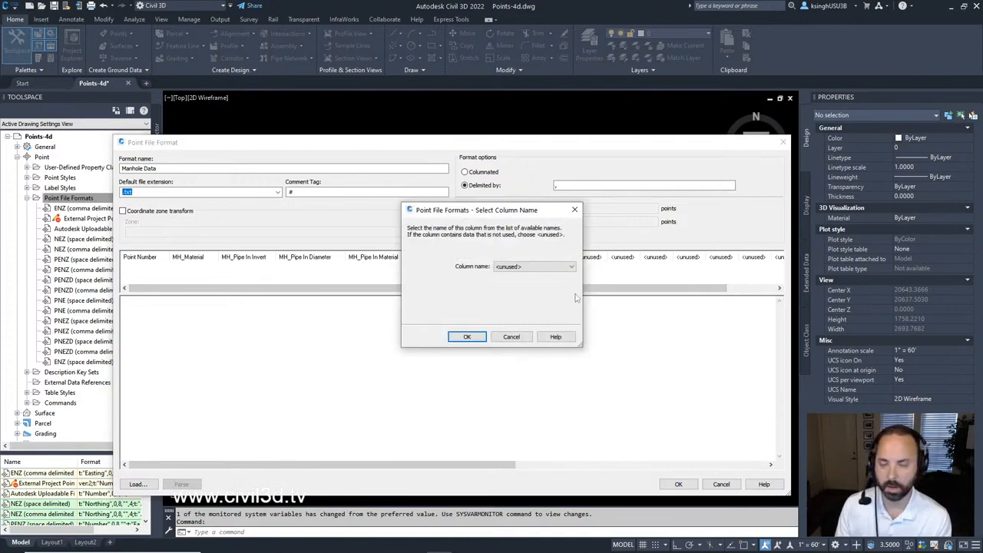
click(572, 267)
drag(573, 306, 579, 356)
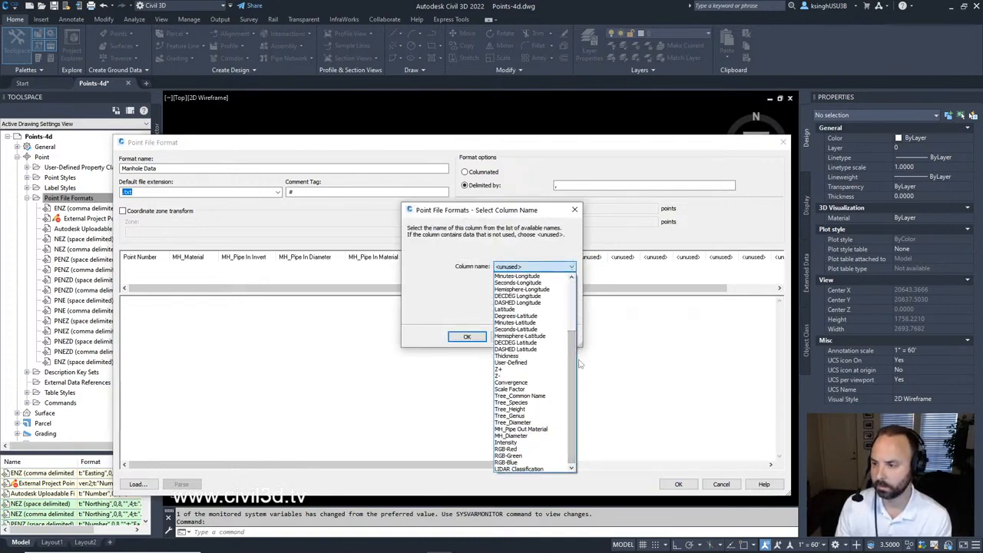
click(578, 355)
click(571, 267)
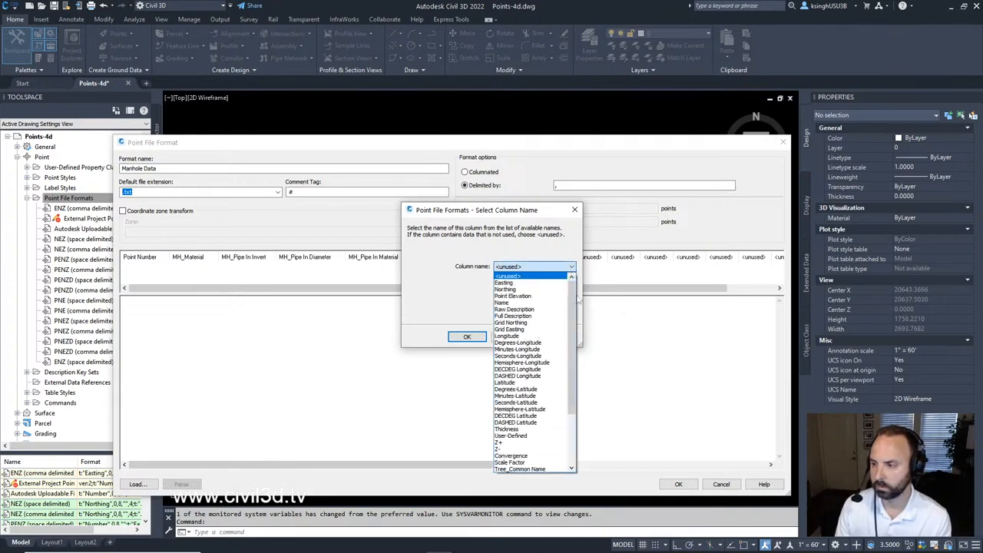
drag(573, 317, 578, 384)
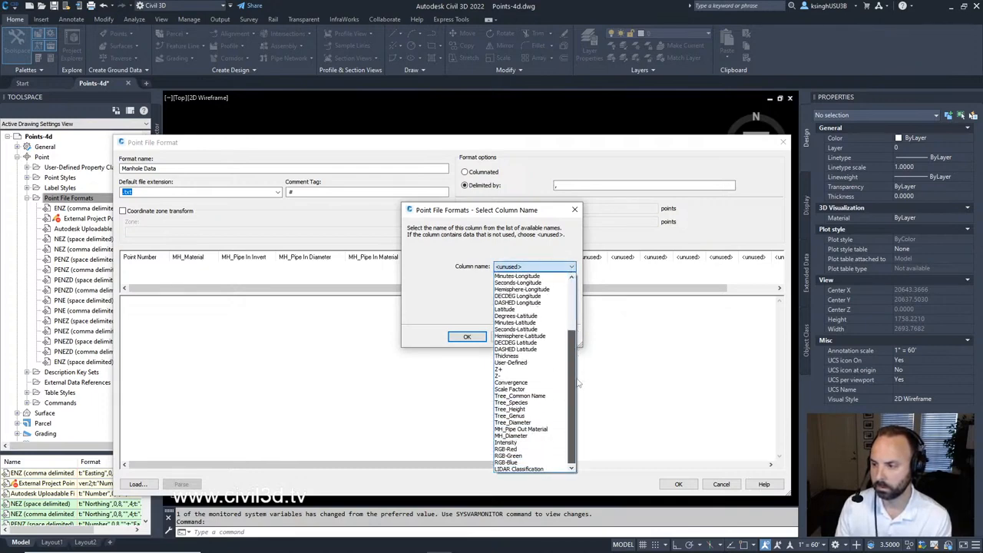
click(521, 429)
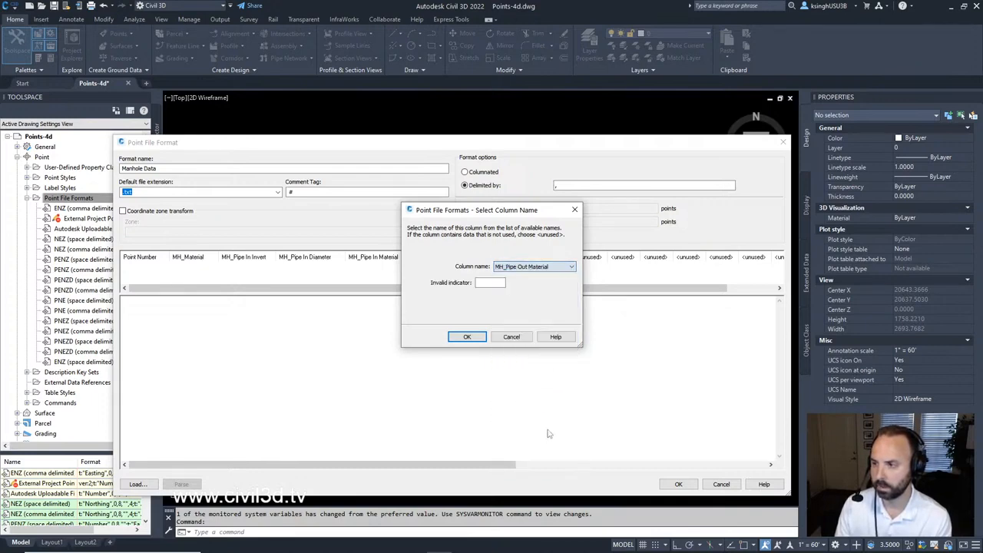
click(571, 268)
drag(573, 306, 573, 354)
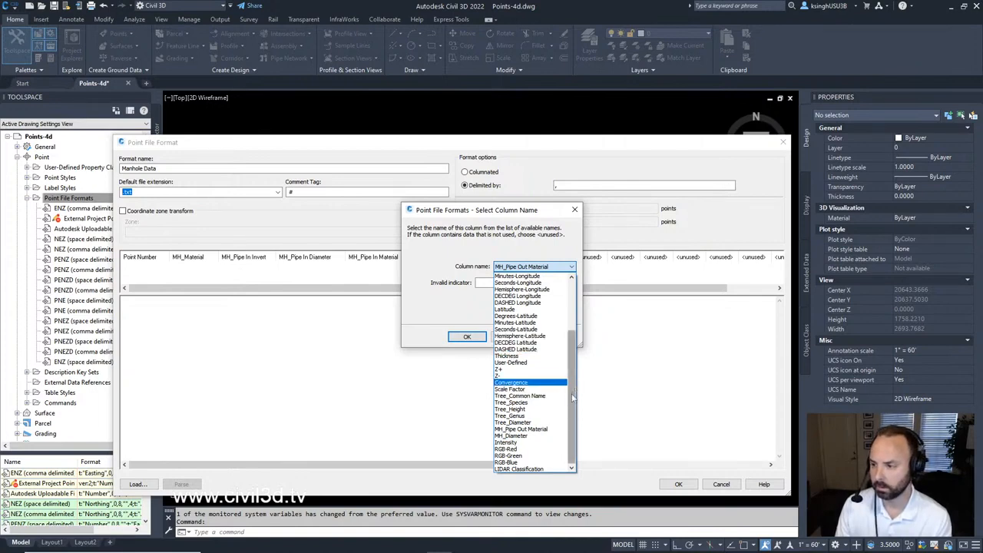
click(549, 434)
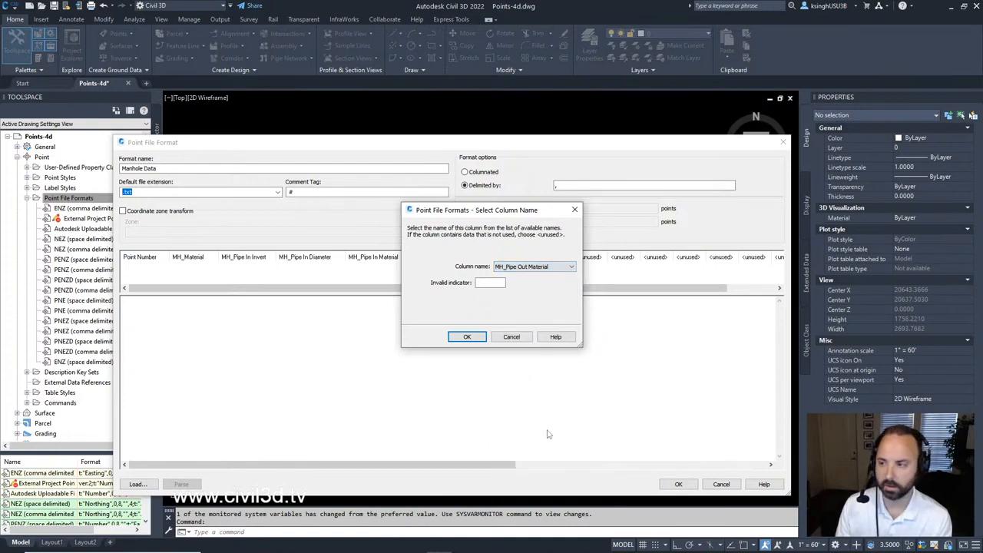
click(572, 266)
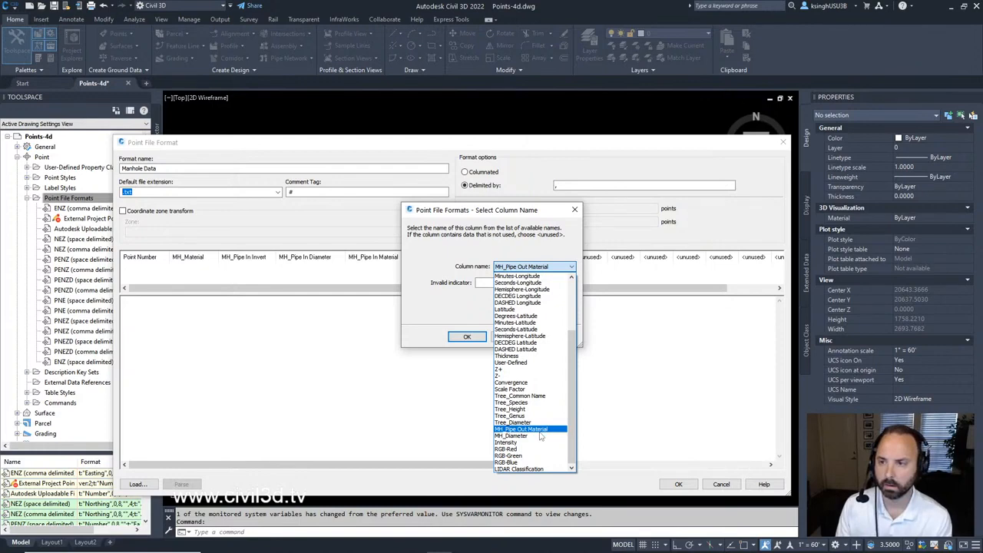
click(540, 429)
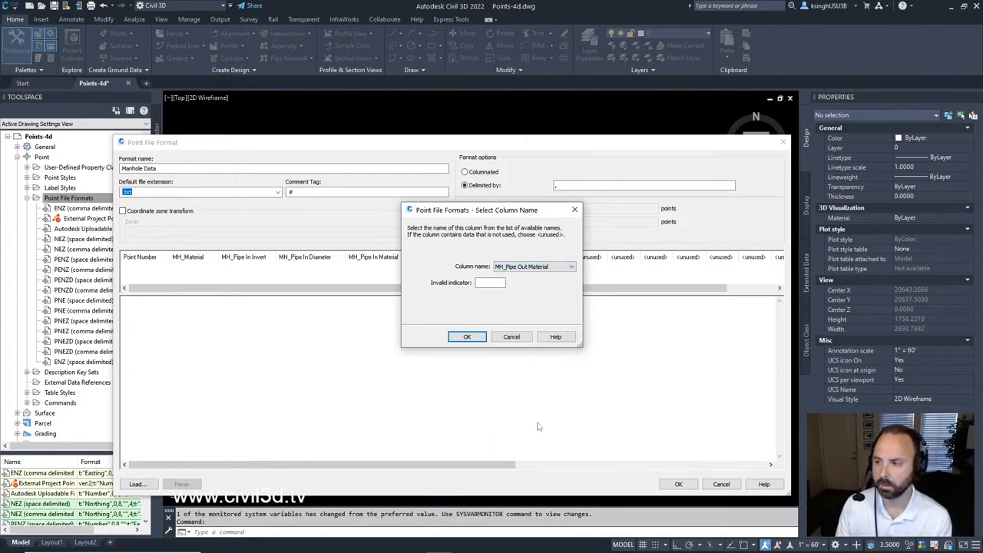
click(467, 337)
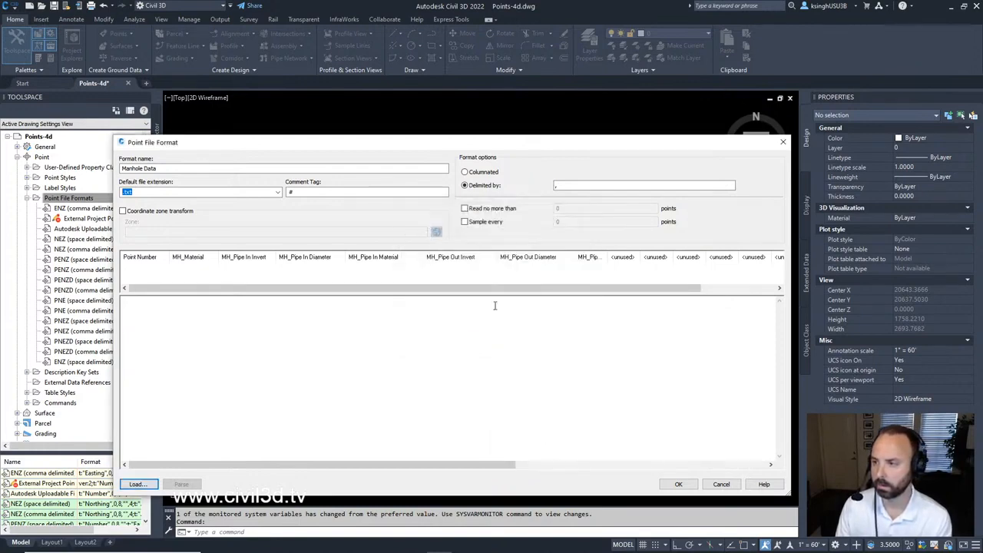
drag(607, 260, 657, 270)
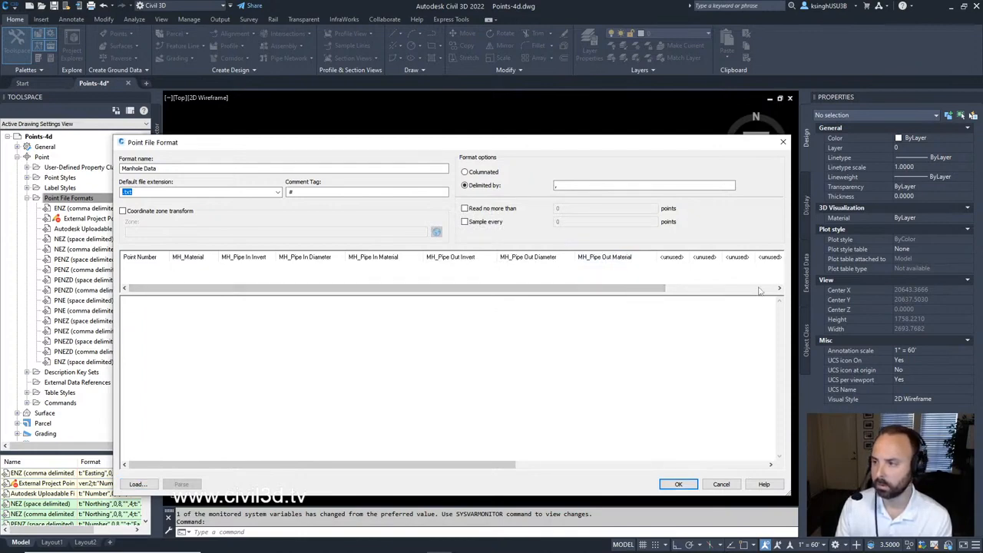
Assign MH_Diameter to the ninth column of the point file format and fit the column width to its name.
click(677, 261)
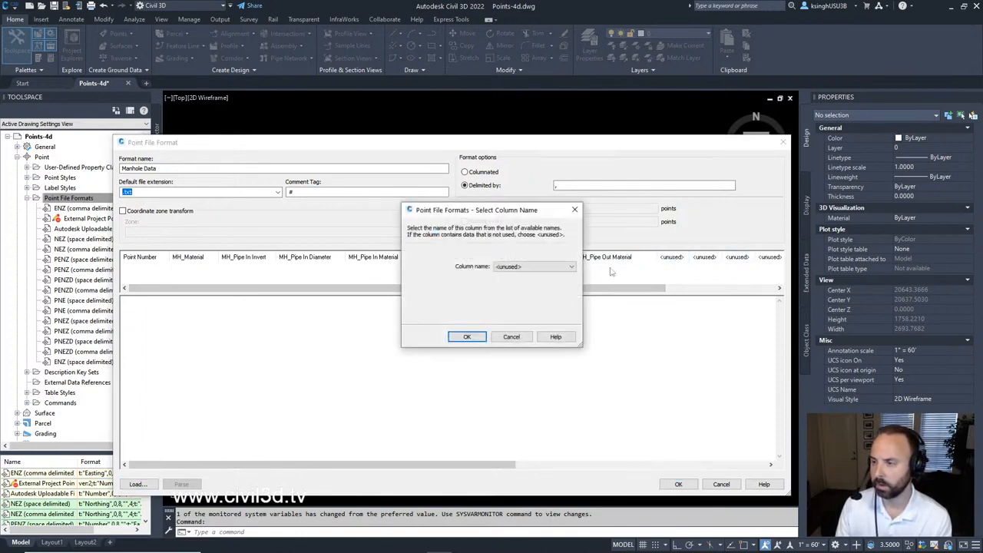
click(572, 268)
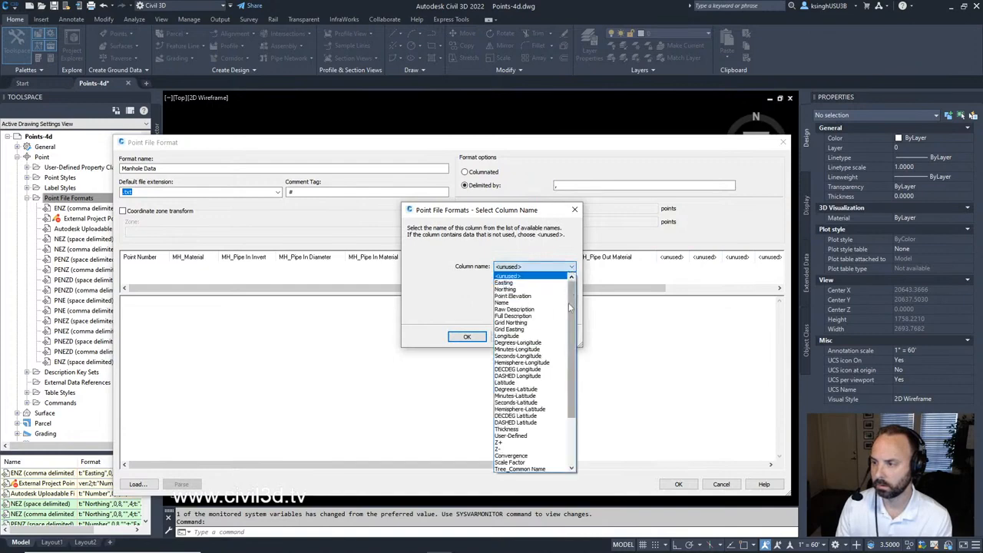
drag(568, 338, 568, 388)
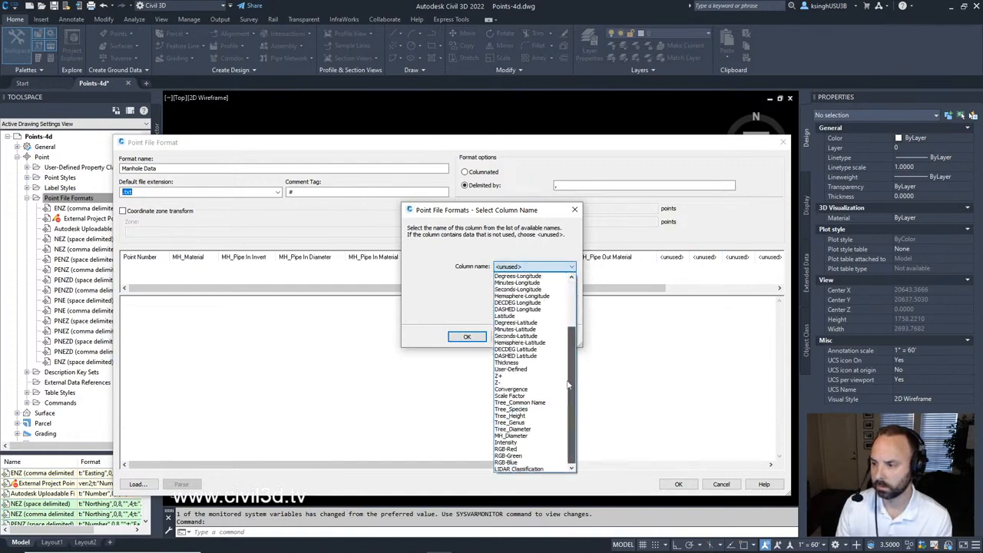
click(533, 436)
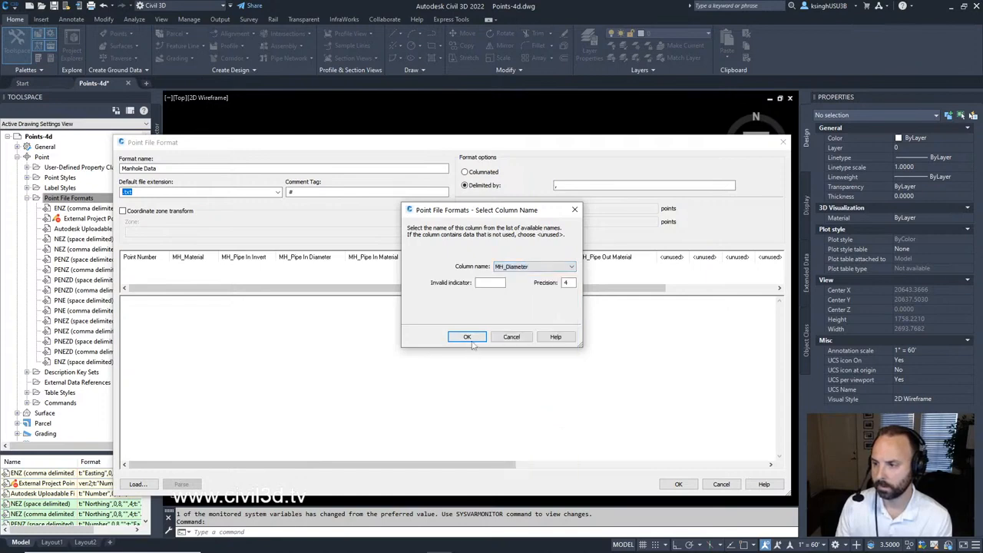
click(467, 337)
double_click(690, 258)
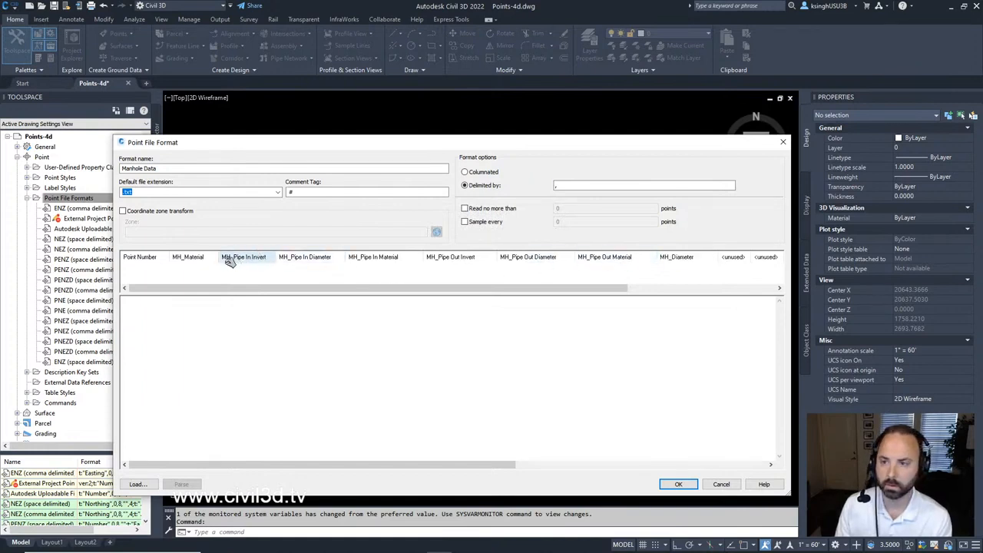
Swap MH_Diameter with MH_Pipe In Invert so that MH_Diameter becomes the third column.
drag(223, 257, 226, 258)
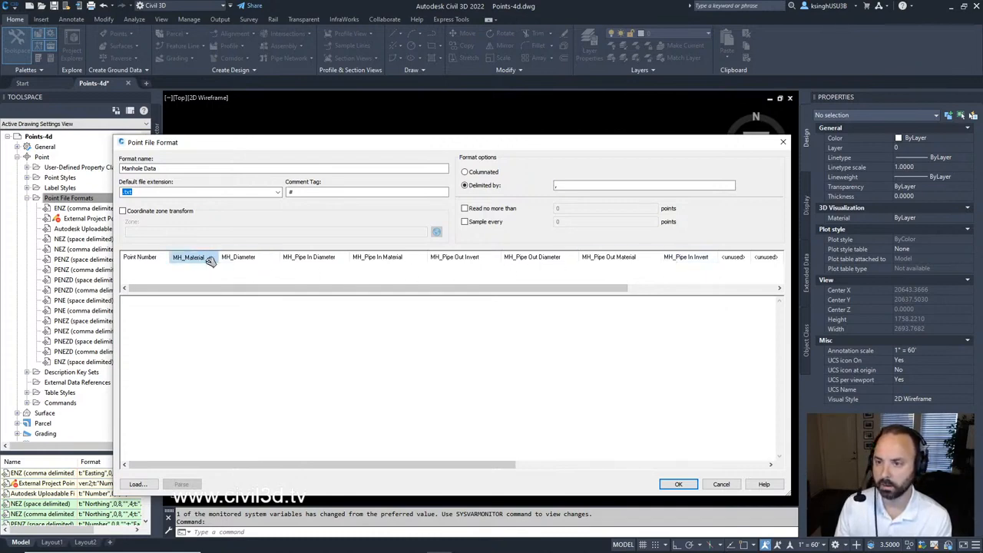
drag(350, 255, 358, 256)
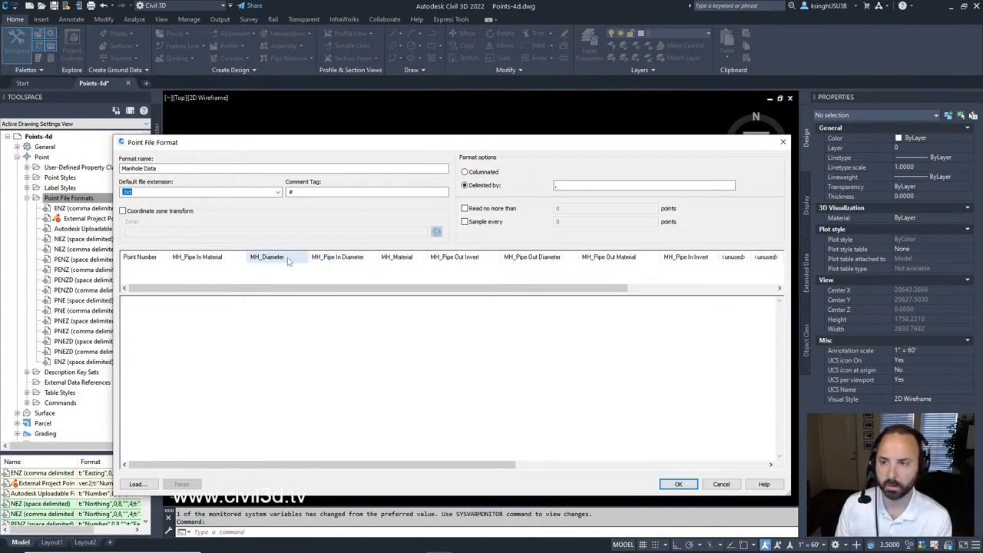
click(402, 260)
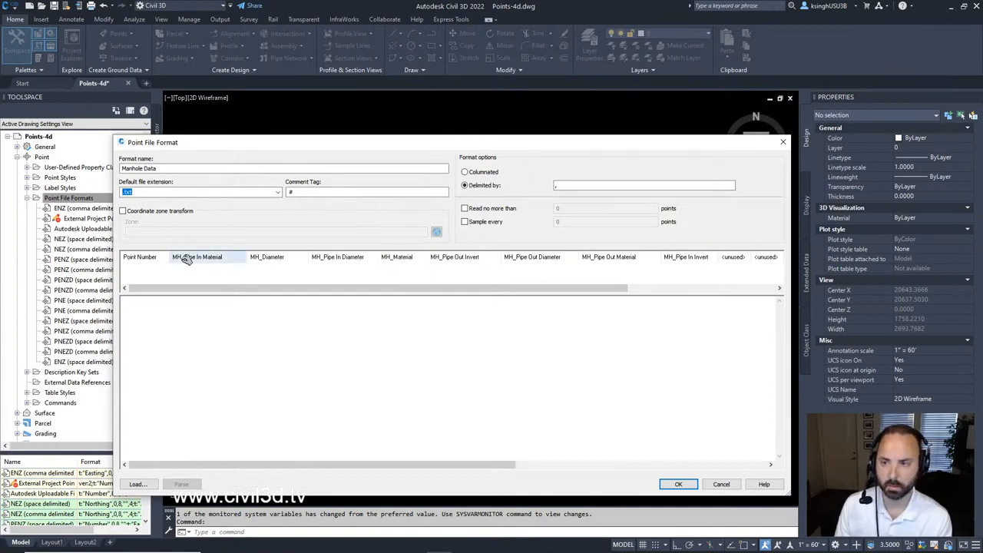
drag(177, 258, 178, 258)
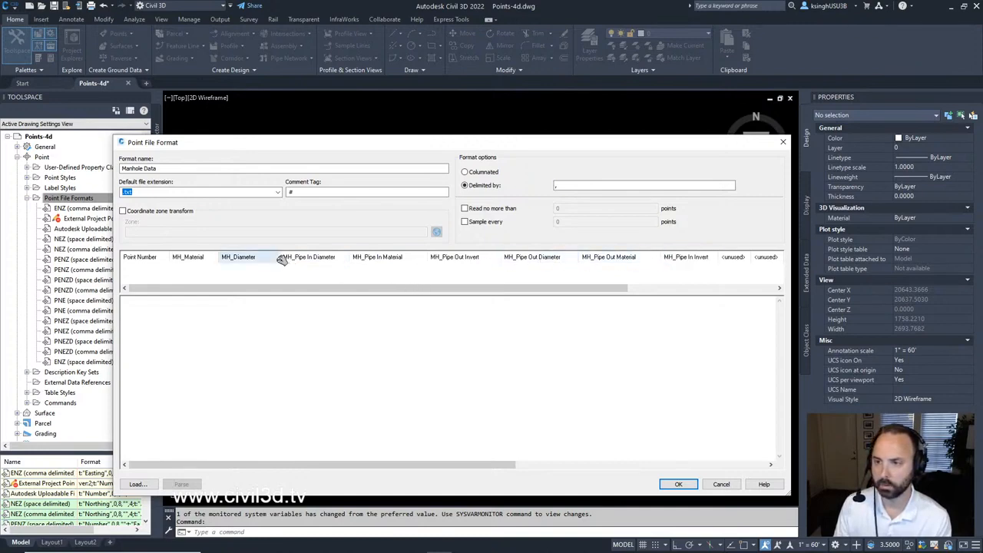
Reorder the columns so MH_Pipe In Invert, MH_Pipe In Diameter and MH_Pipe In Material are fourth, fifth and sixth.
drag(288, 257, 289, 258)
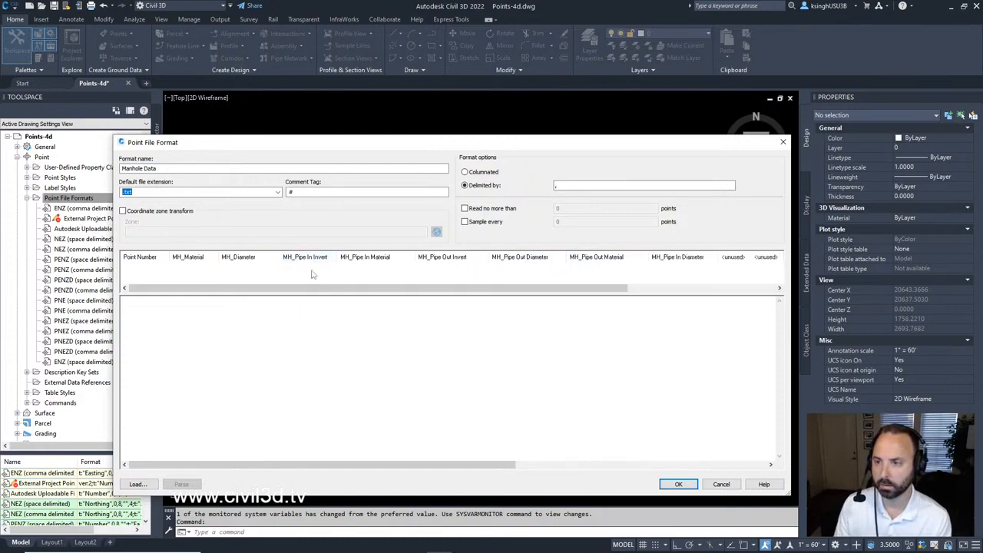
drag(684, 262, 358, 258)
click(682, 258)
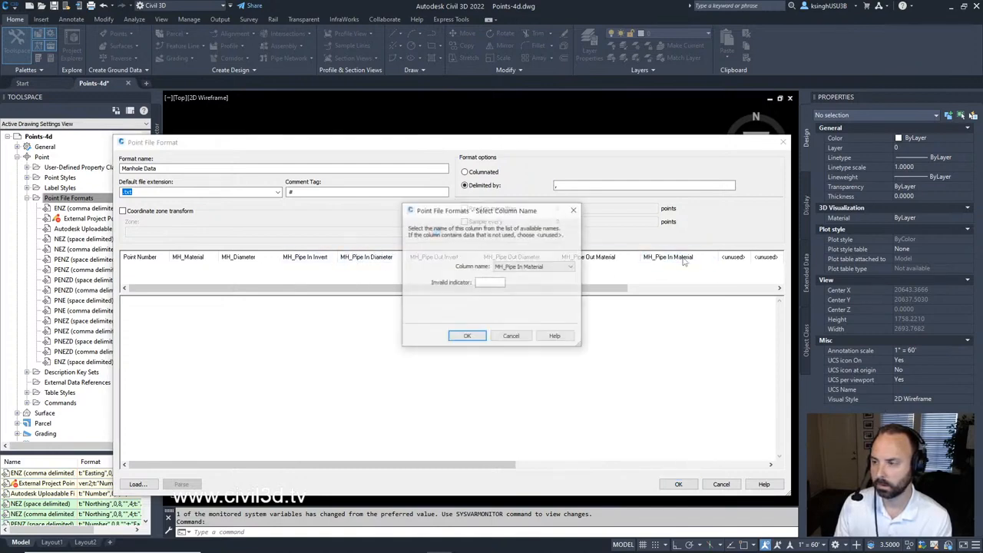
click(511, 335)
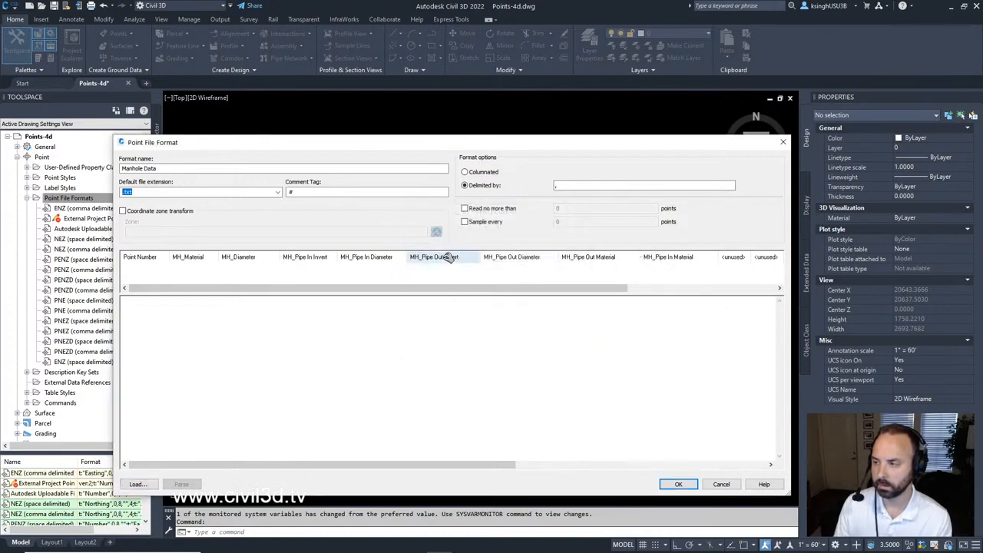
drag(447, 257, 690, 260)
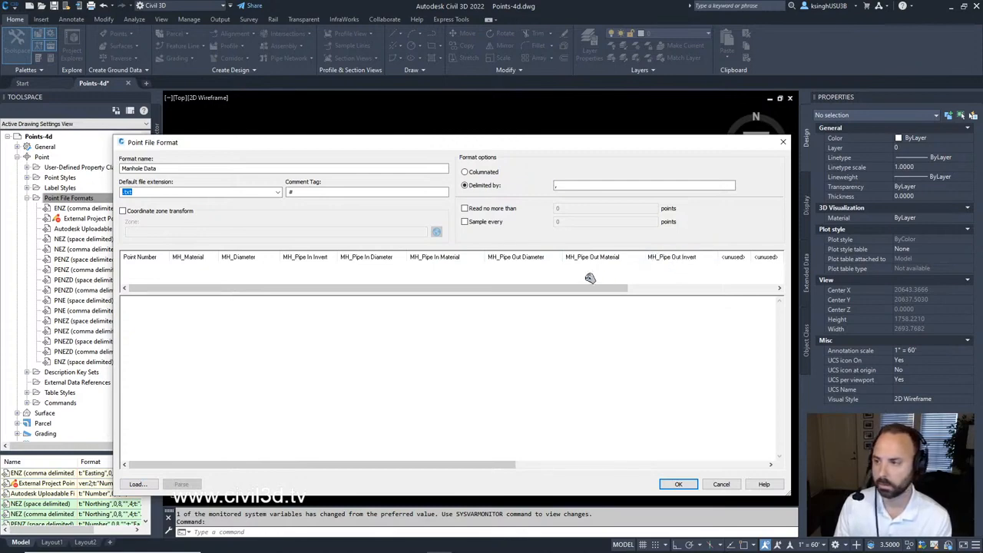
Place MH_Pipe Out Invert, MH_Pipe Out Diameter and MH_Pipe Out Material in columns seven to nine and save the Manhole Data format.
drag(520, 259, 675, 261)
drag(603, 259, 676, 261)
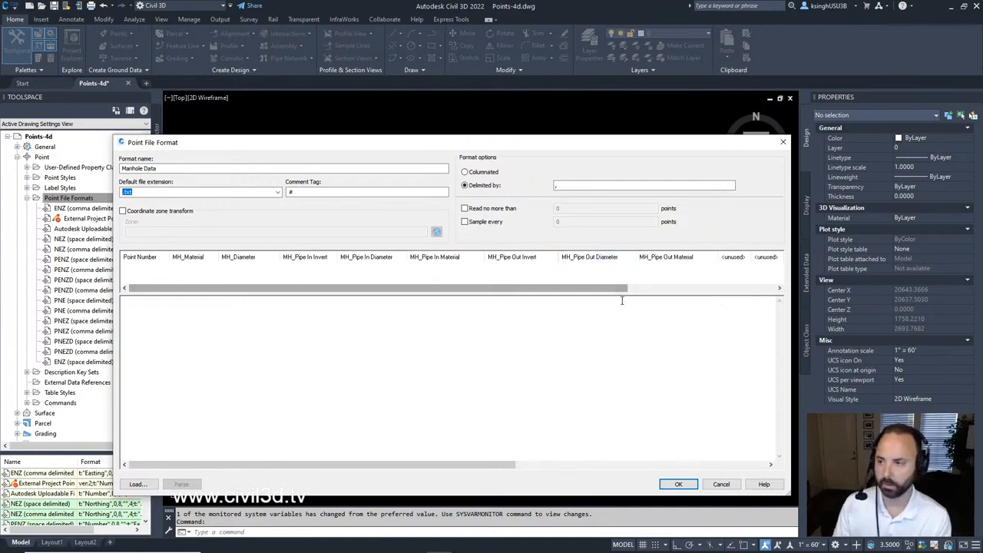
click(679, 484)
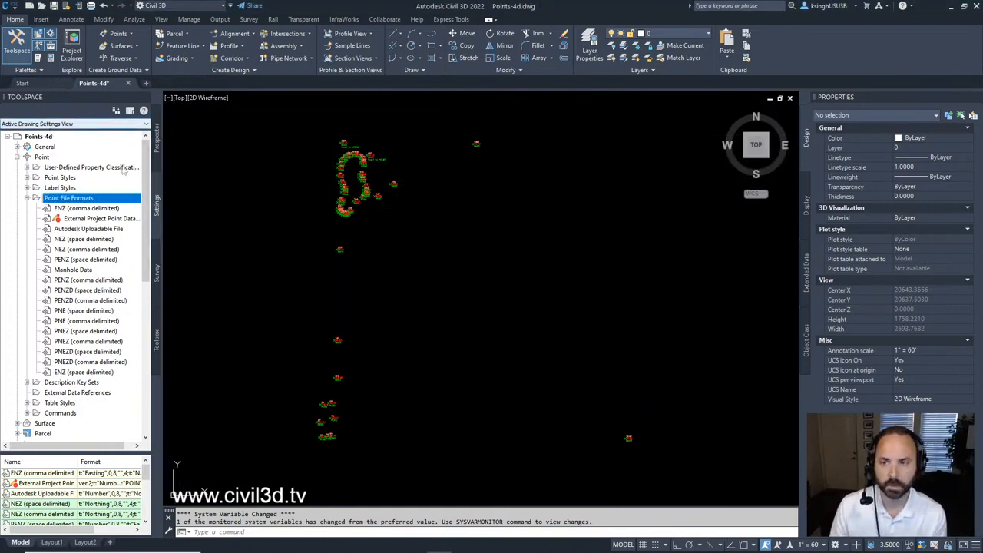
Open the Create Points tools for the Points collection of the Points-4d drawing.
click(156, 148)
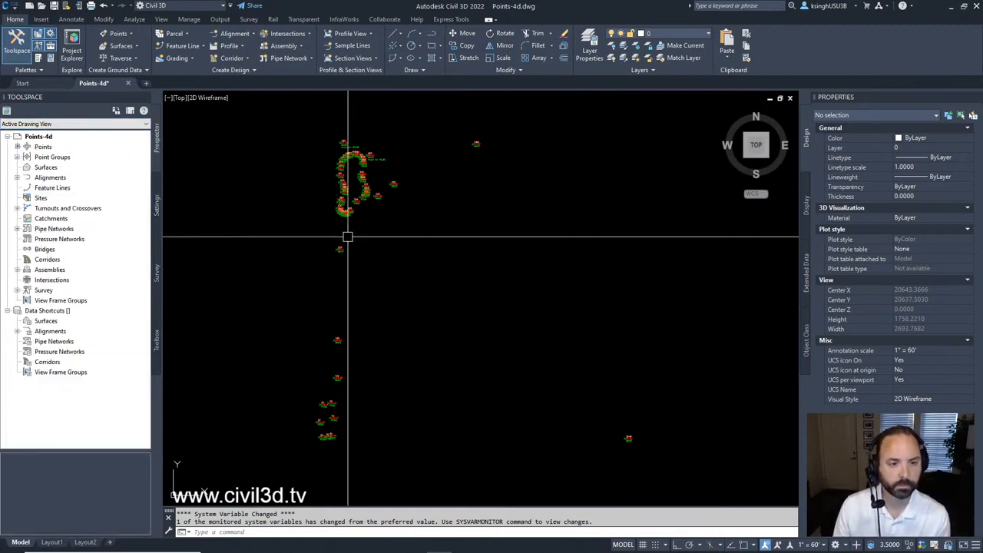
click(43, 147)
right_click(44, 148)
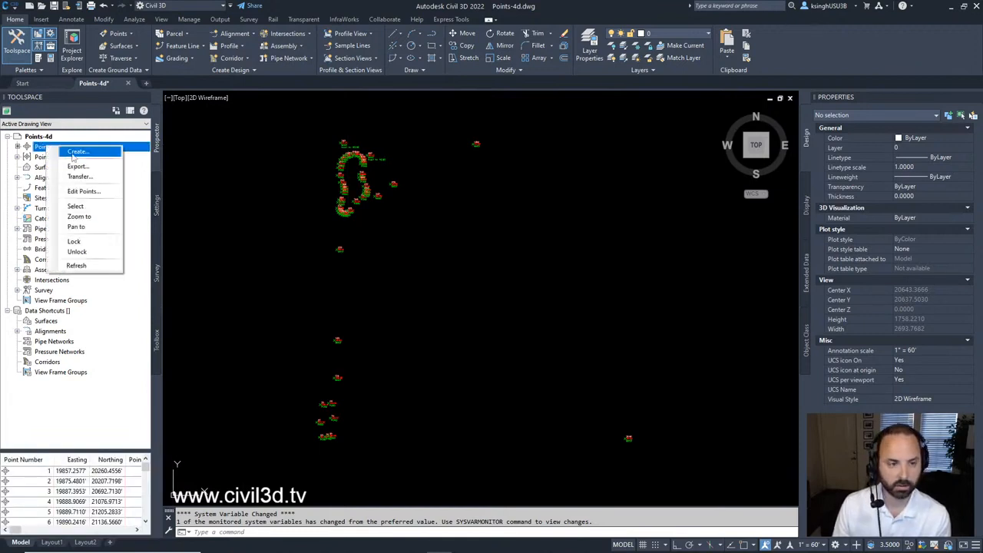
click(76, 152)
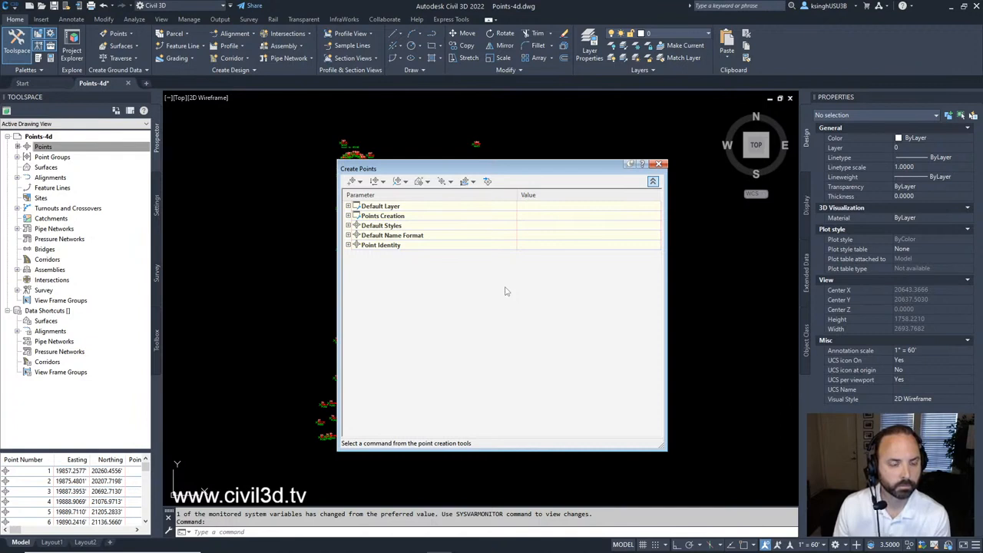
Close the Create Points tools, list the points of the Storm Manholes point group, and enlarge the Toolspace and its point list.
click(659, 165)
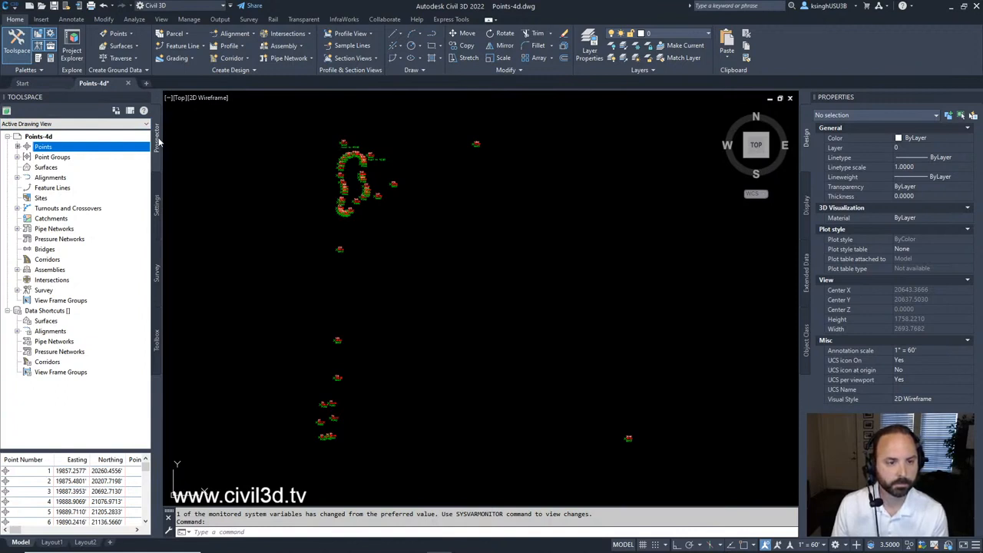
click(17, 156)
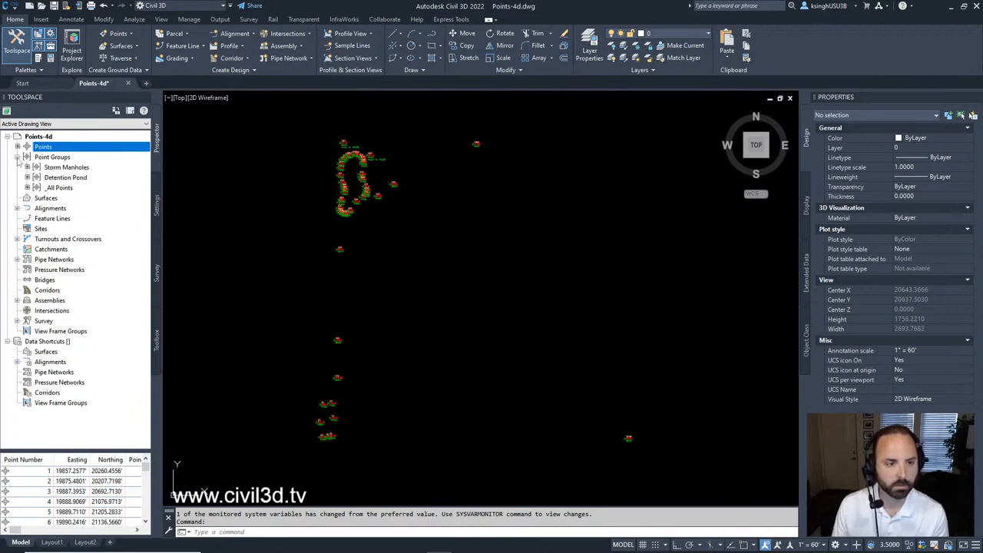
click(80, 168)
mouse_move(80, 175)
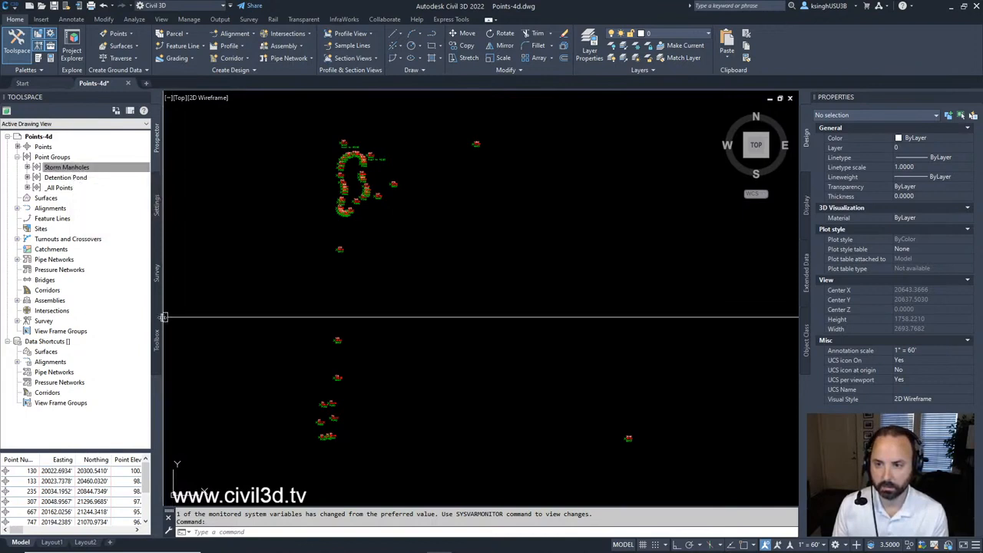
drag(158, 319, 374, 325)
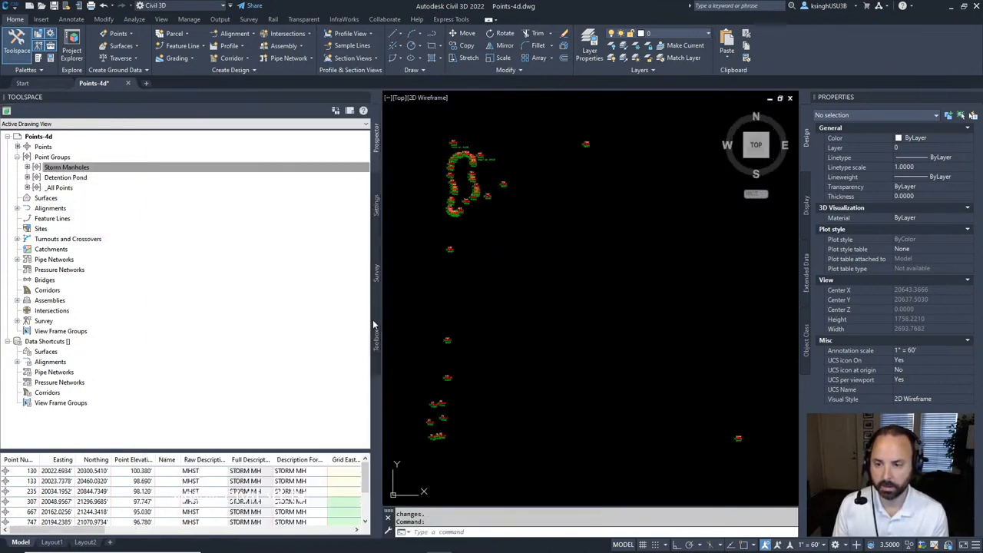
drag(187, 450, 192, 338)
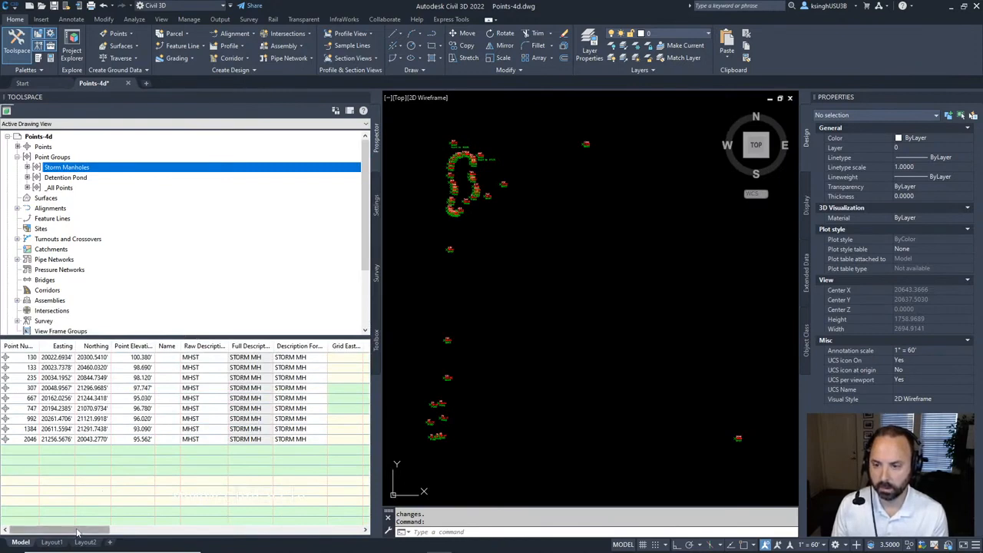
Examine the manhole property columns of the Storm Manholes points, widening MH_Diameter, MH_Material, MH_Pipe In Diameter and MH_Pipe In Invert to show their full headings.
drag(76, 532, 49, 539)
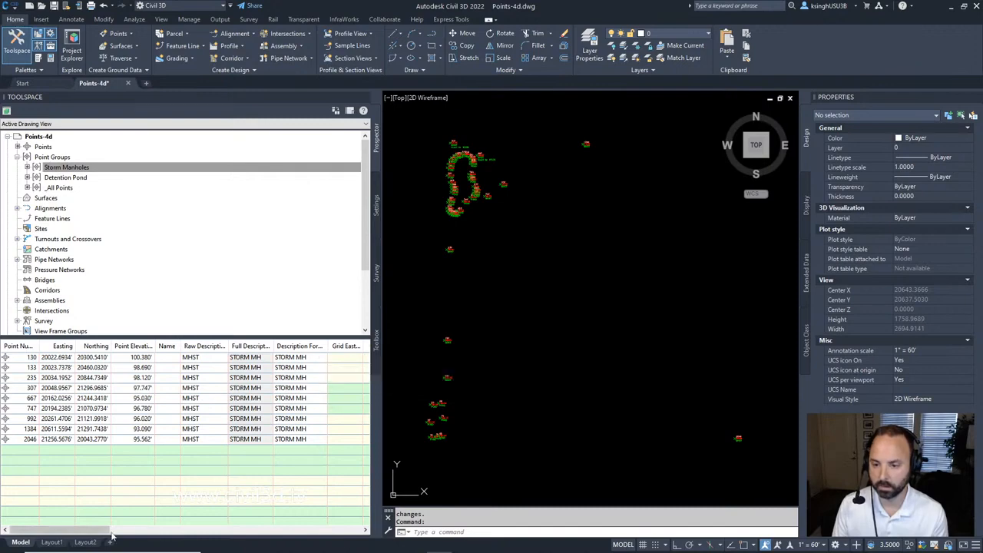
drag(109, 531, 319, 381)
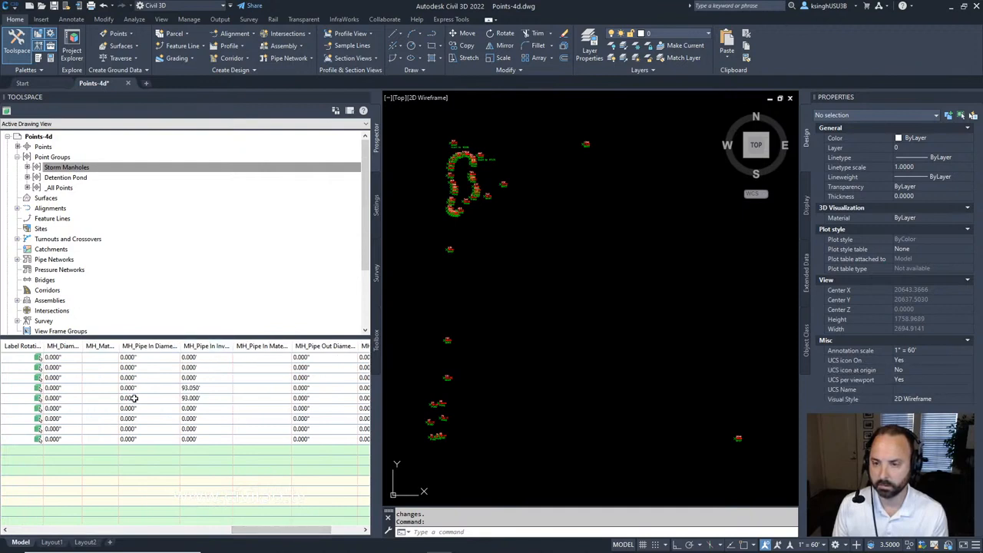
drag(82, 347, 175, 347)
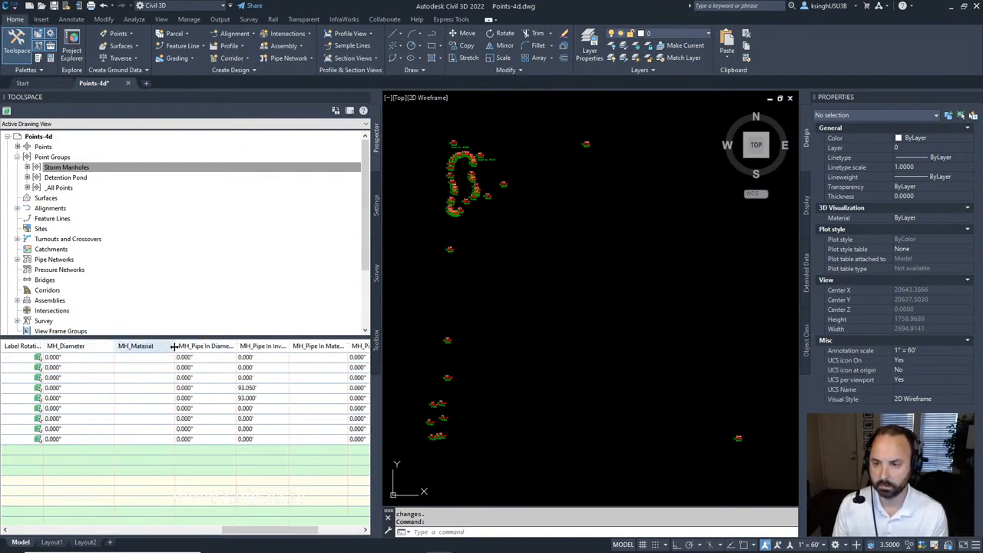
drag(237, 346, 329, 346)
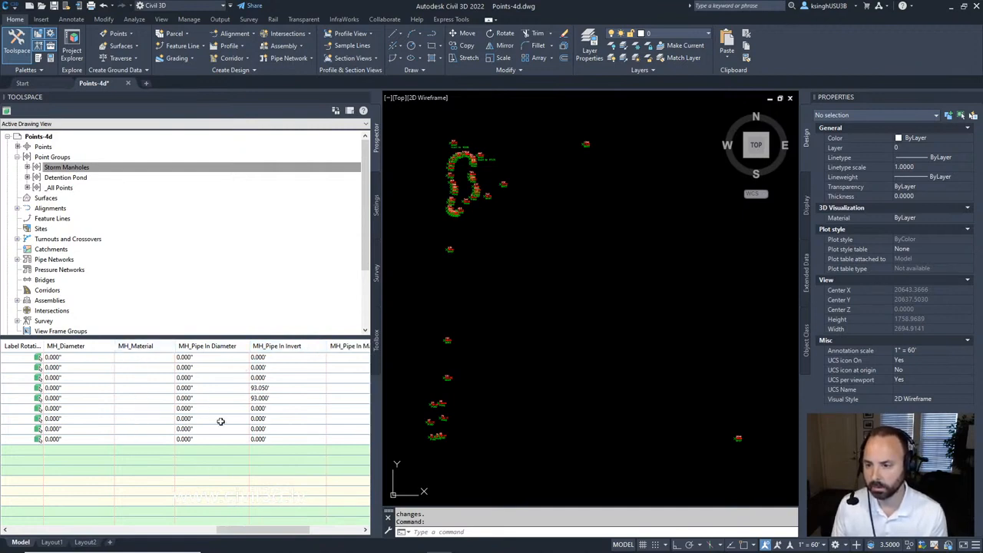
drag(257, 523, 302, 534)
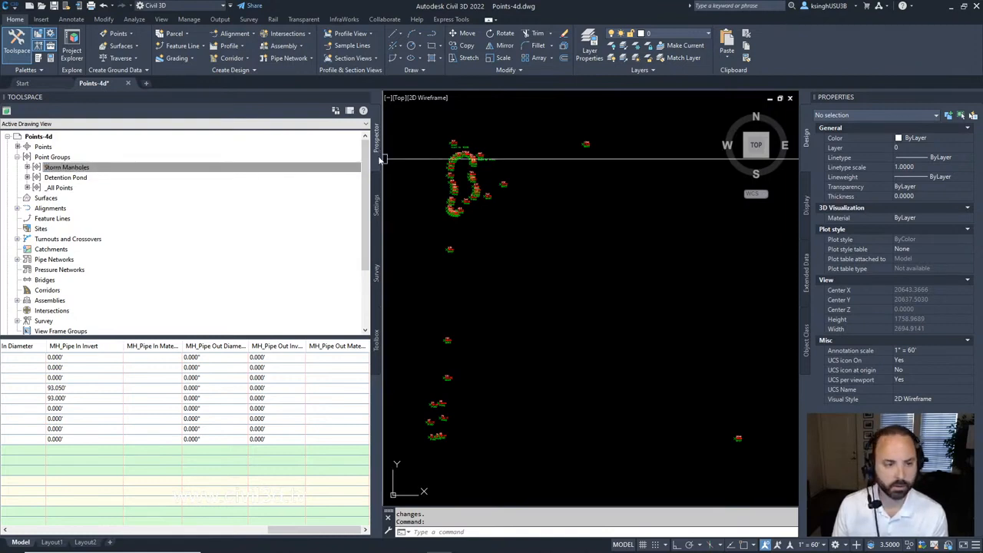
Start Import Points from the point creation tools of the drawing's Points collection.
drag(129, 165, 46, 149)
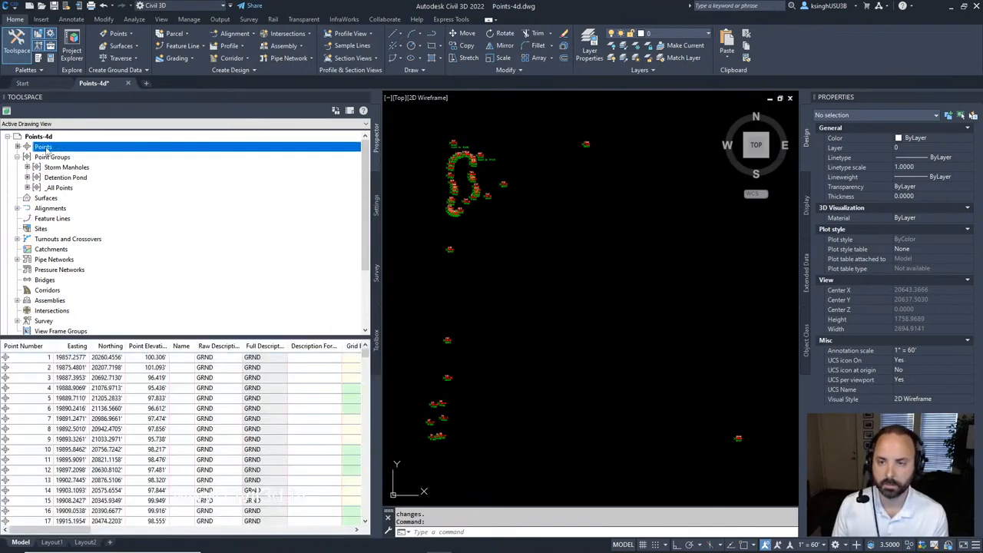
right_click(46, 149)
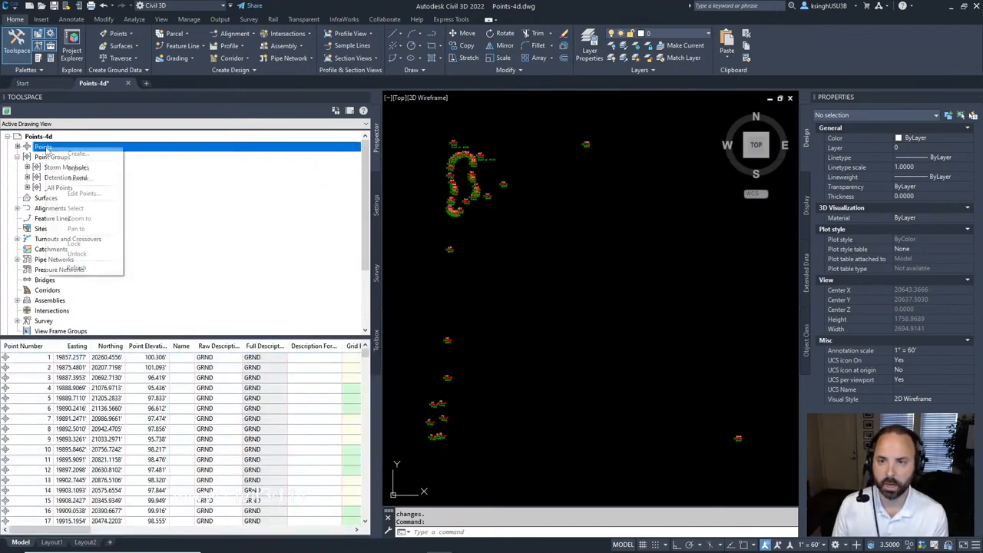
click(77, 153)
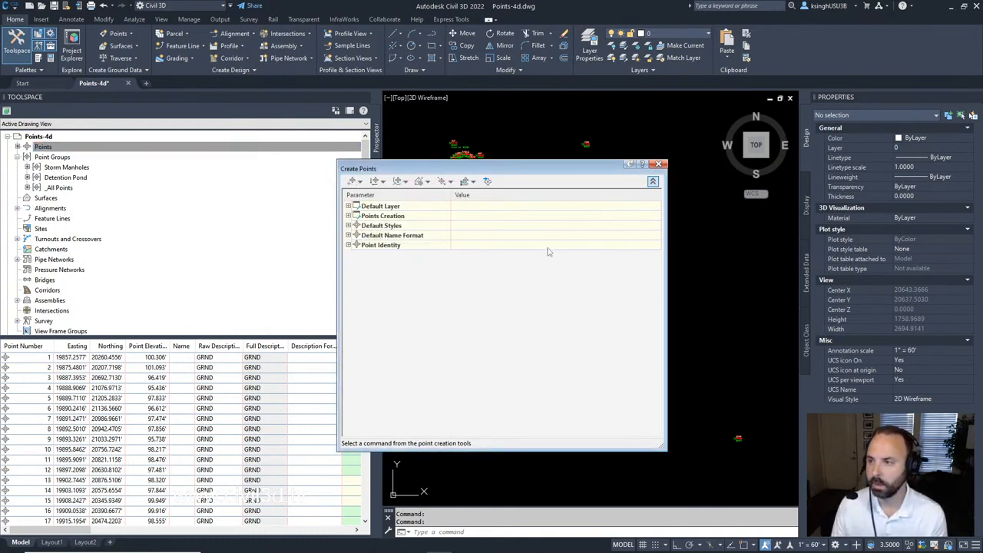
click(487, 182)
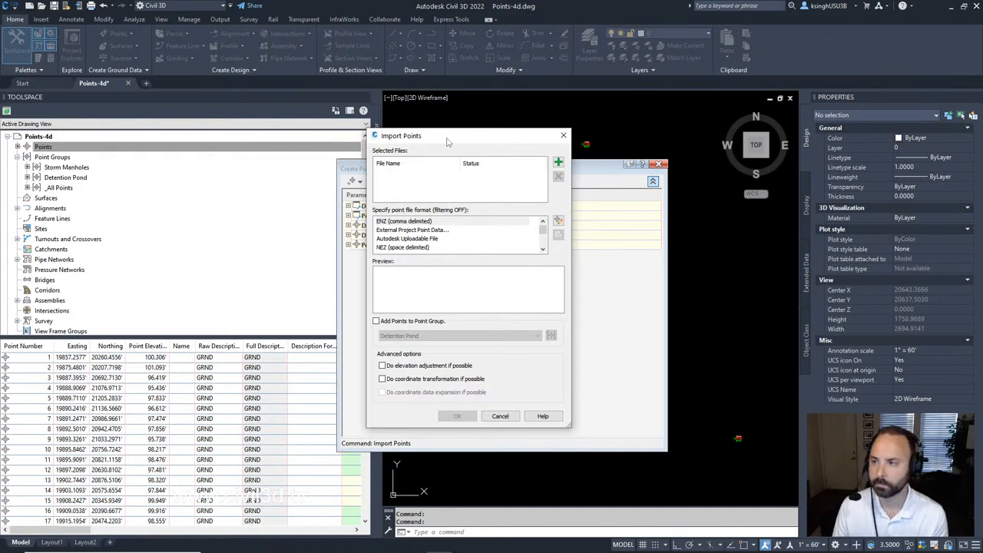
click(559, 163)
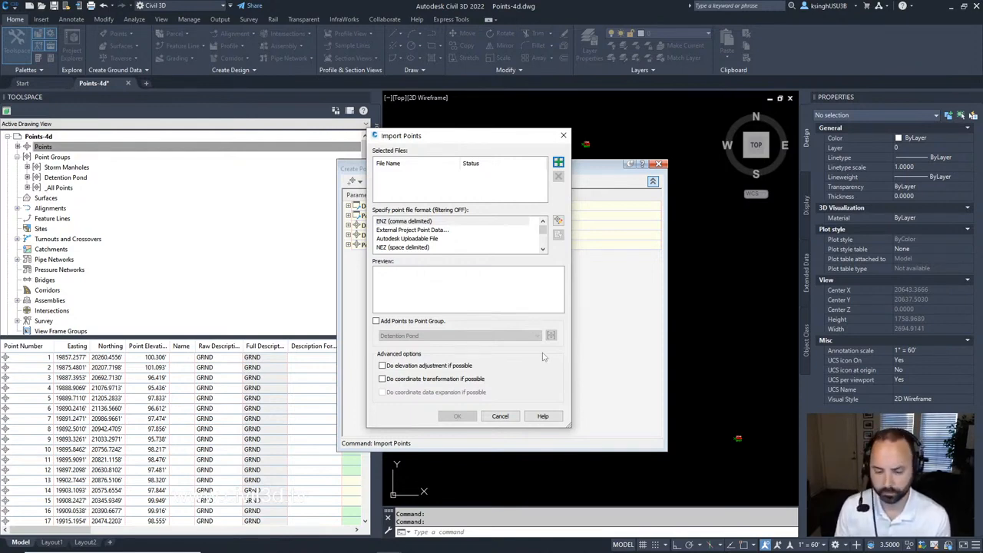
click(558, 162)
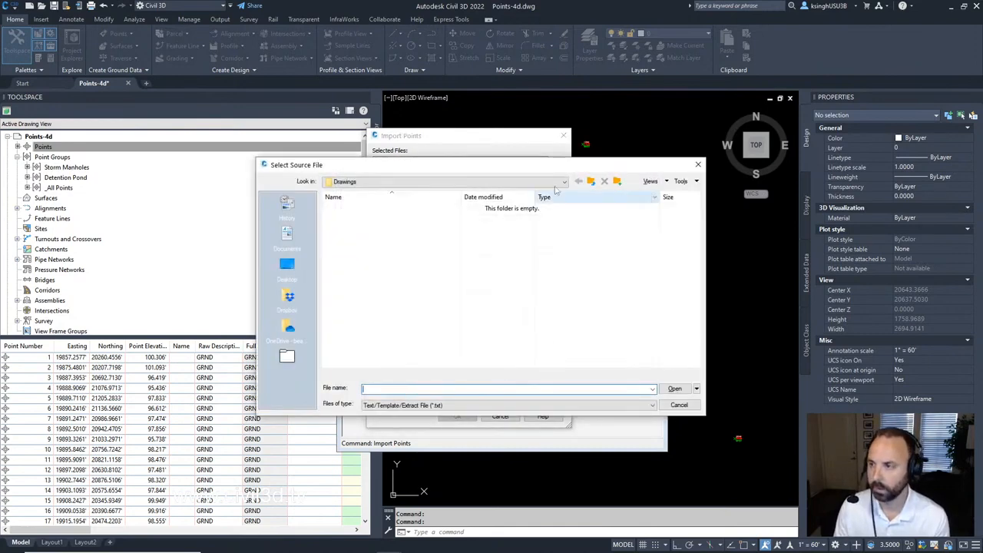
drag(559, 166, 0, 247)
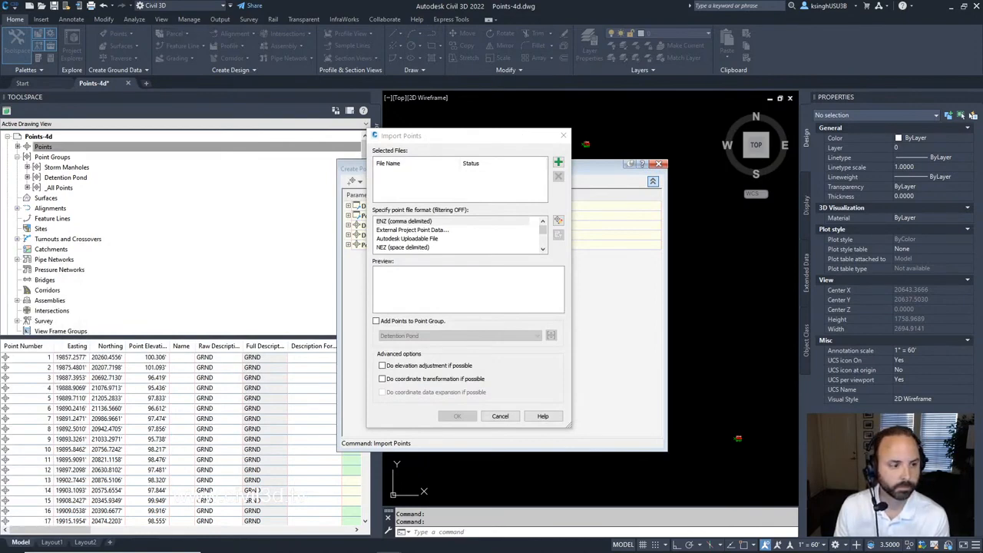
key(Escape)
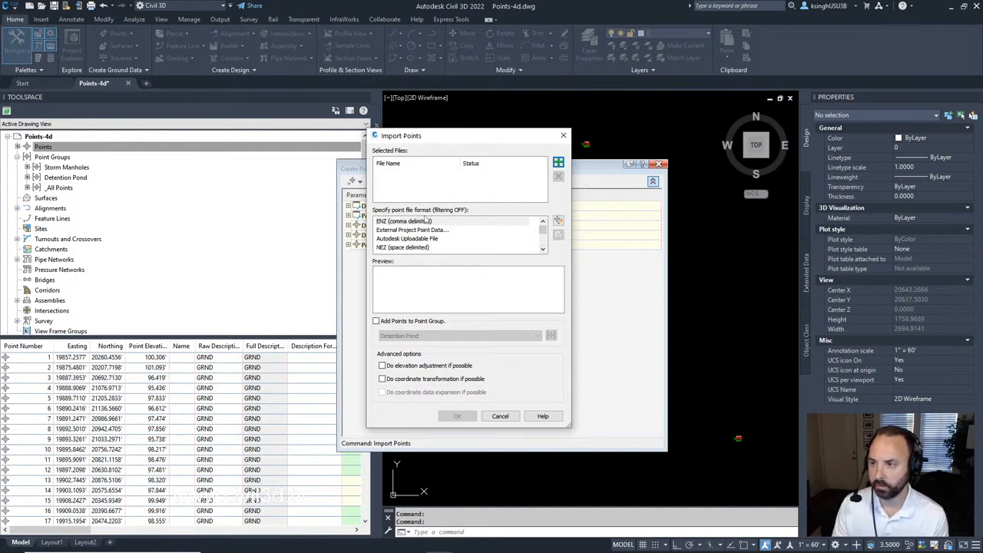
Choose Manhole Data as the point file format for the import.
click(543, 250)
click(543, 249)
click(543, 249)
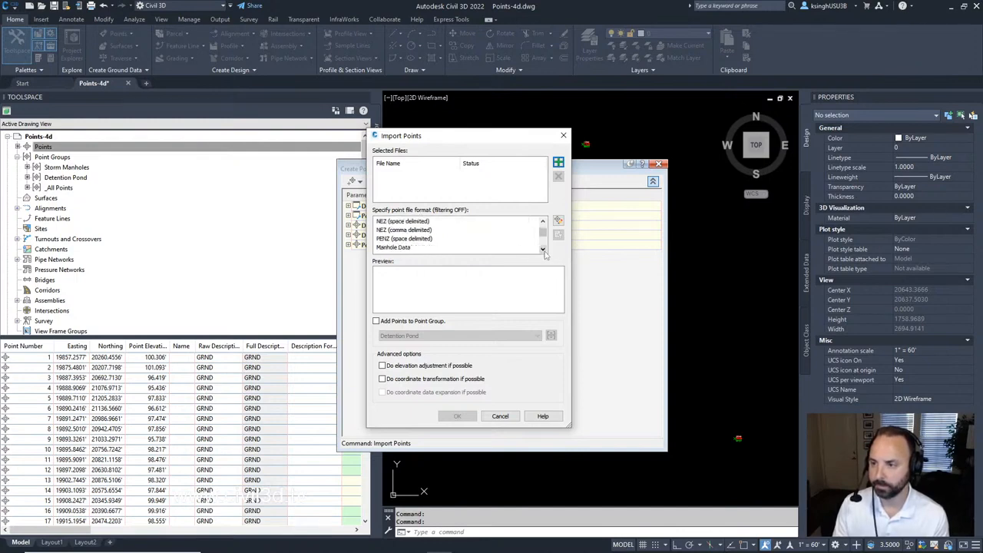
click(543, 250)
click(543, 249)
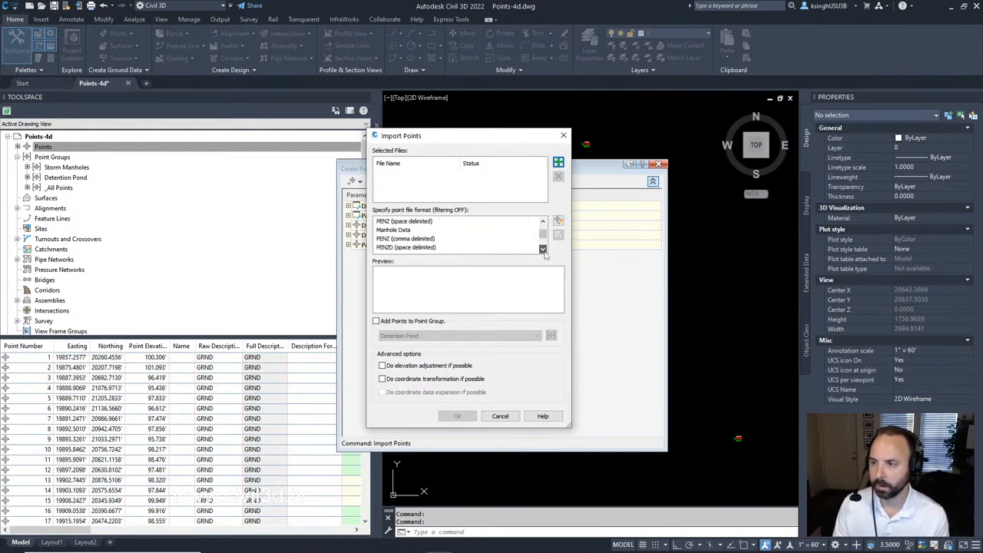
click(403, 230)
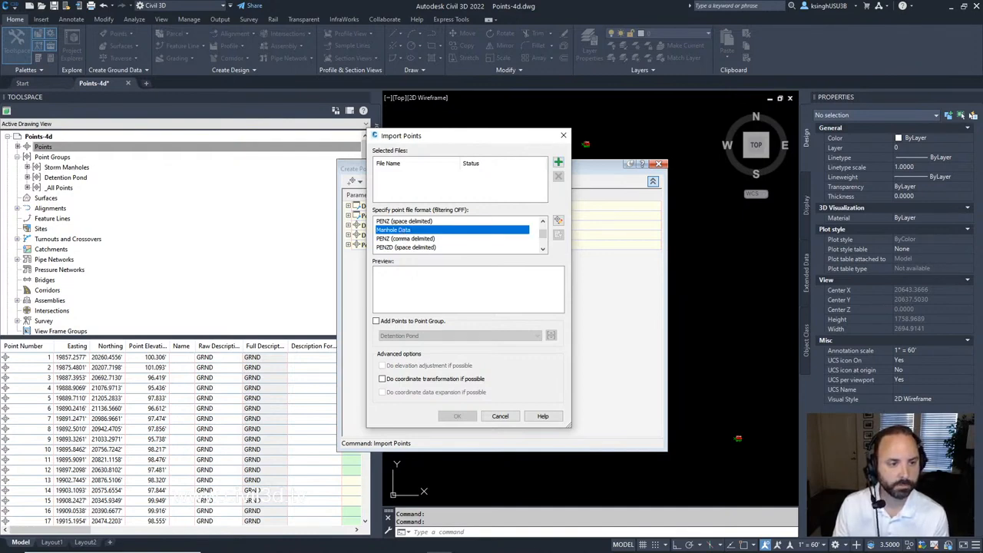
Add manhole_data.txt from the My Civil Tutorials folder as the source file for the import.
click(558, 164)
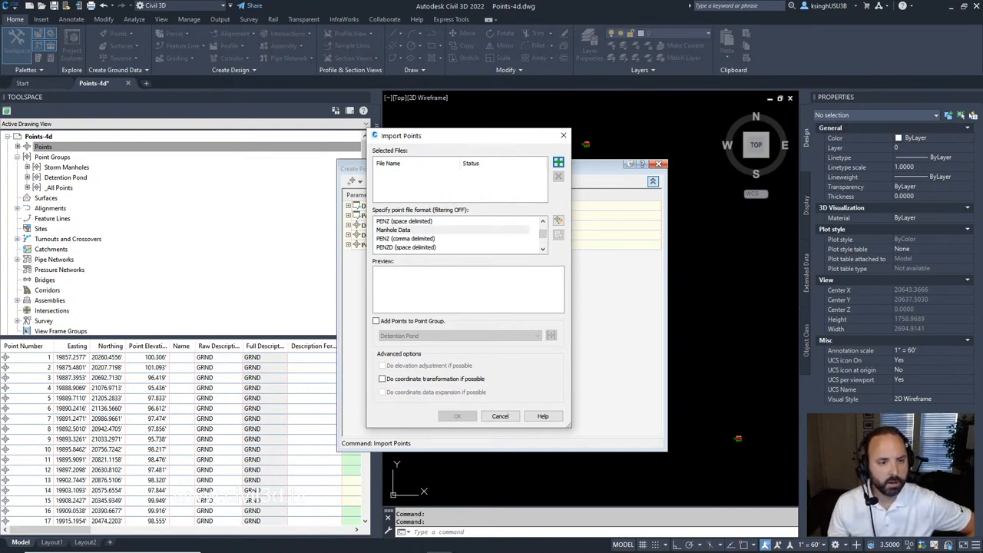
click(559, 162)
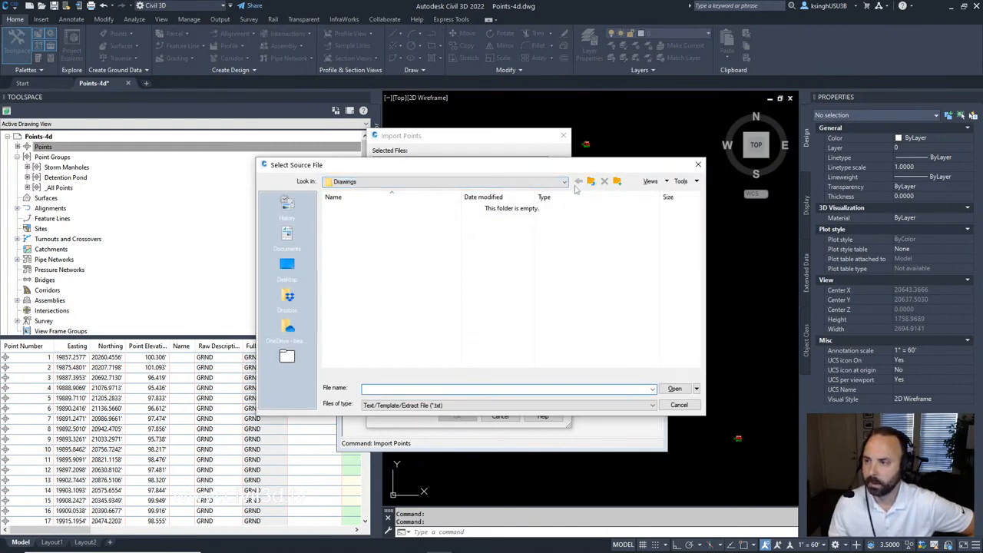
click(591, 183)
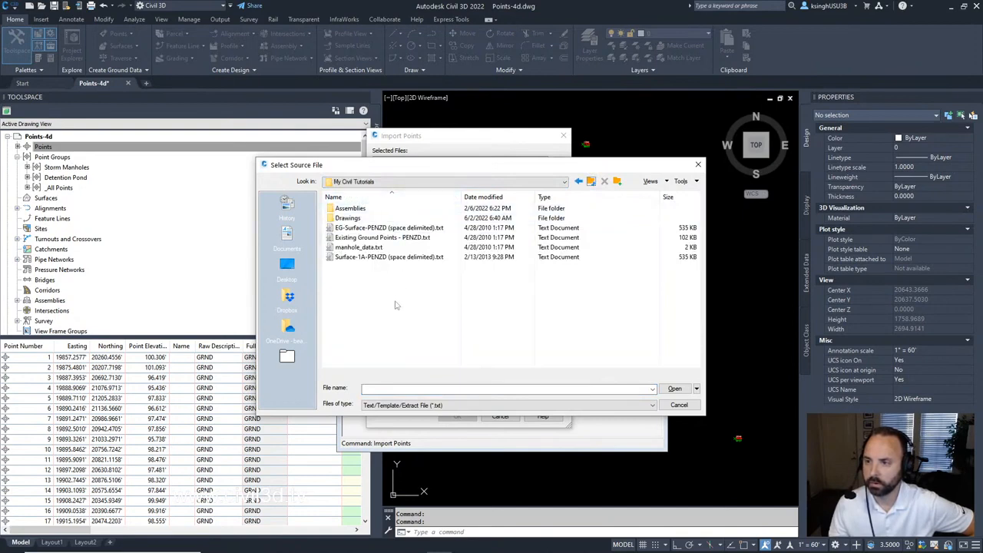
click(375, 248)
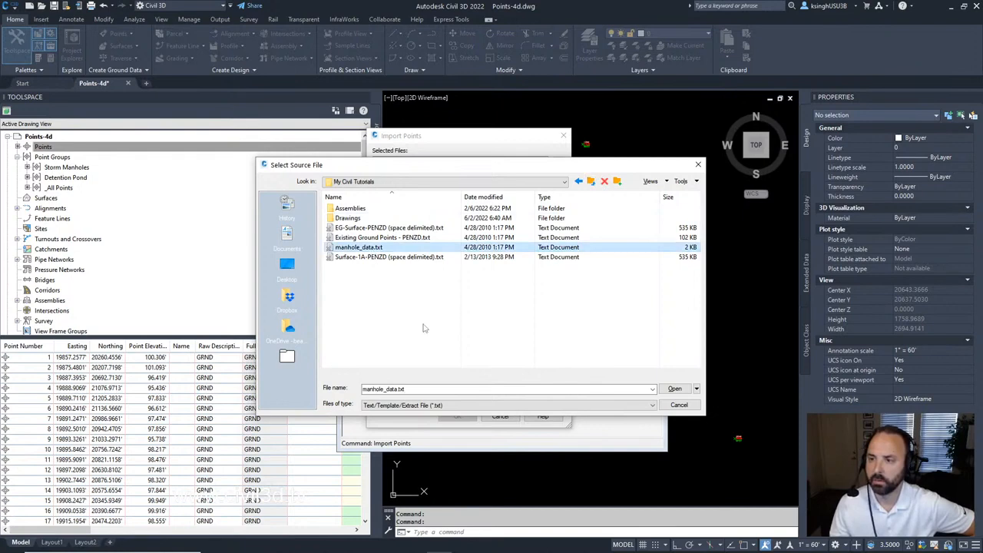
click(676, 390)
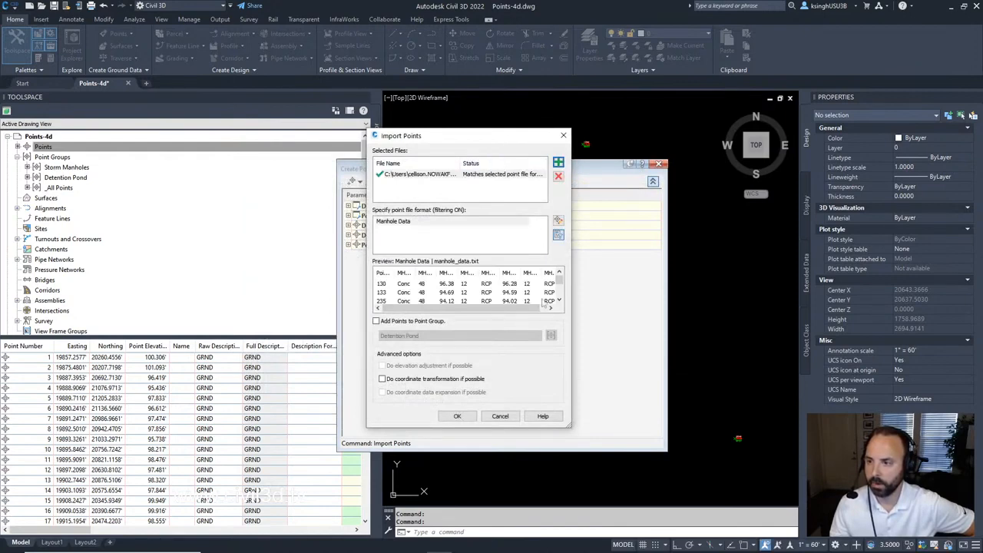
Enlarge the import preview to check the manhole data, and import it using the Merge resolution for all duplicate point numbers.
drag(499, 138, 376, 52)
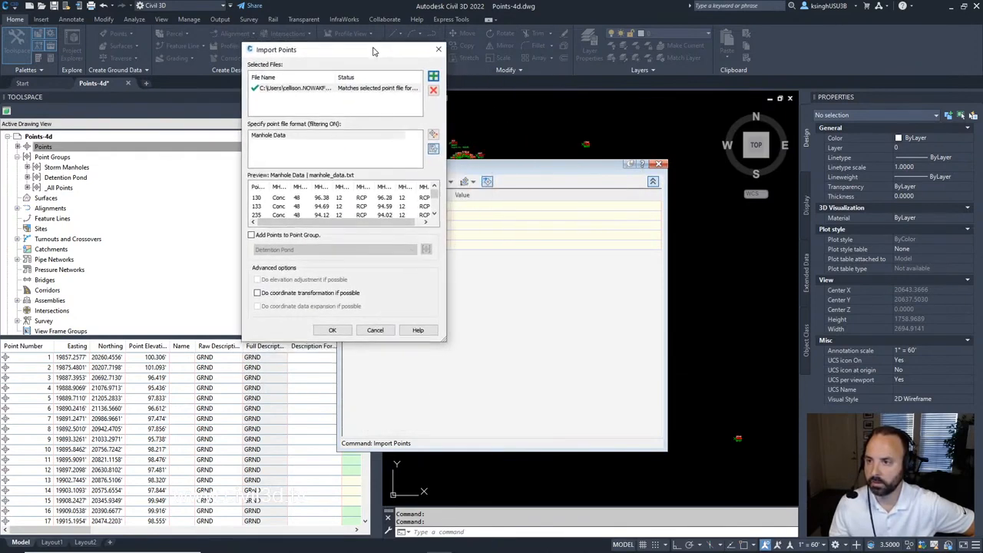
drag(444, 339, 648, 500)
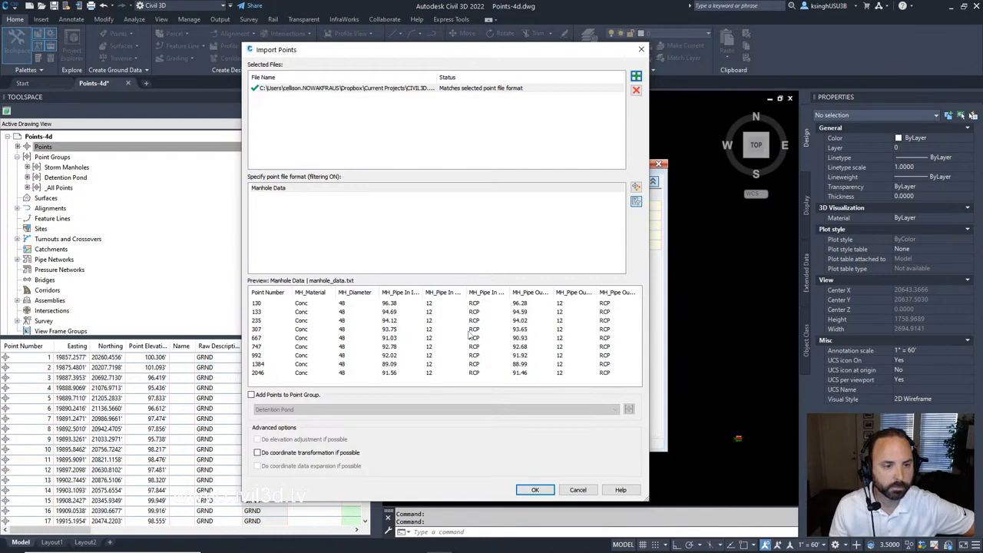
click(536, 490)
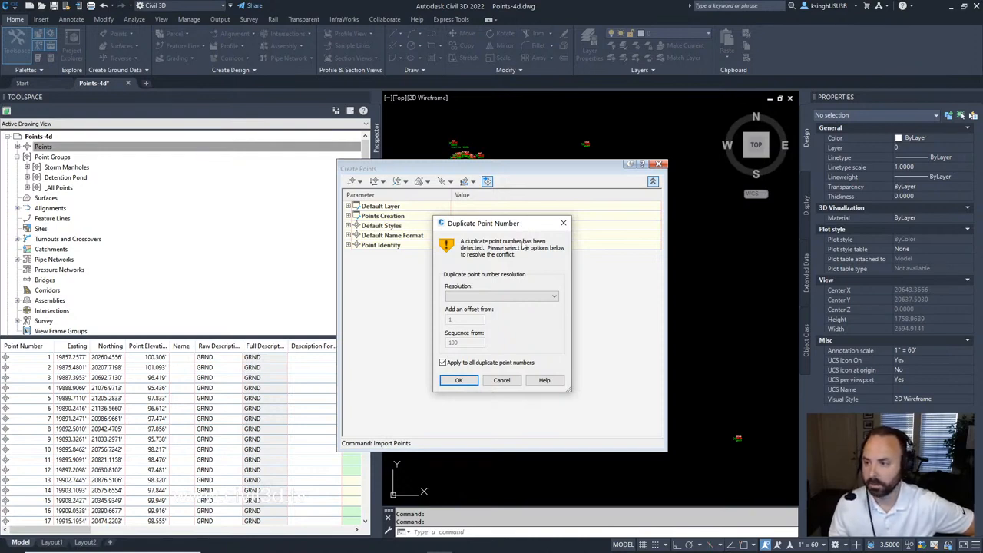
click(554, 298)
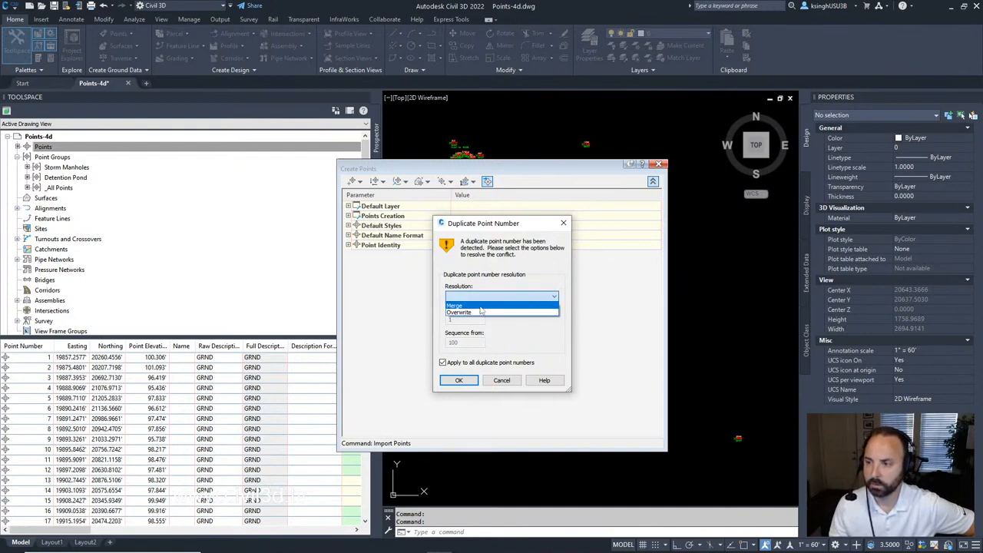
click(481, 307)
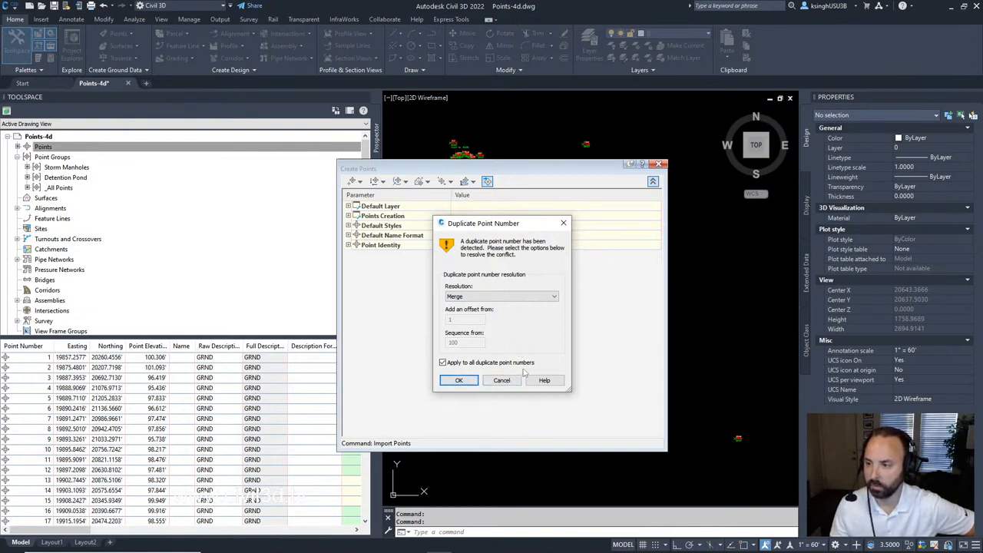
click(458, 380)
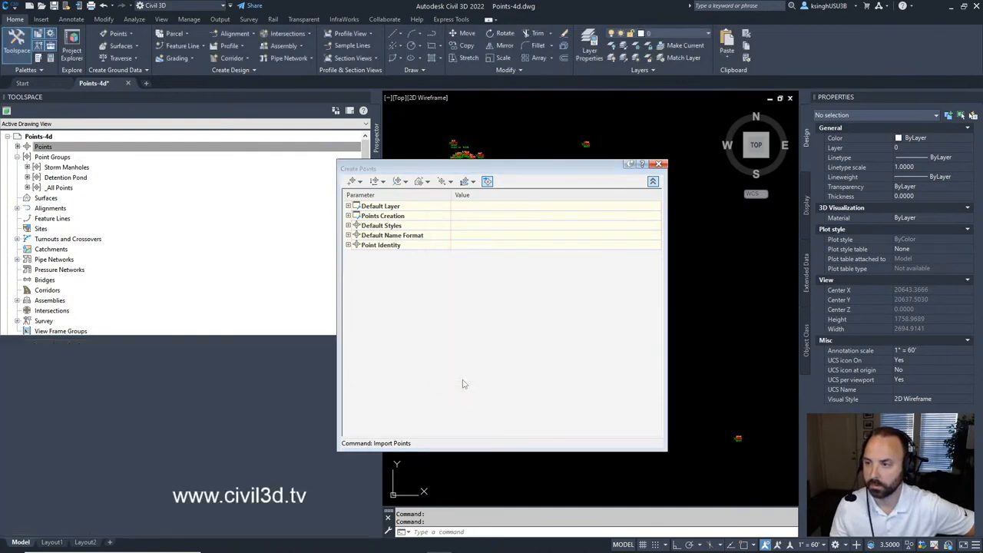
Close the Create Points tools and list the Storm Manholes group's points to check the imported data.
mouse_move(536, 167)
mouse_down()
mouse_move(653, 204)
mouse_move(640, 200)
mouse_up()
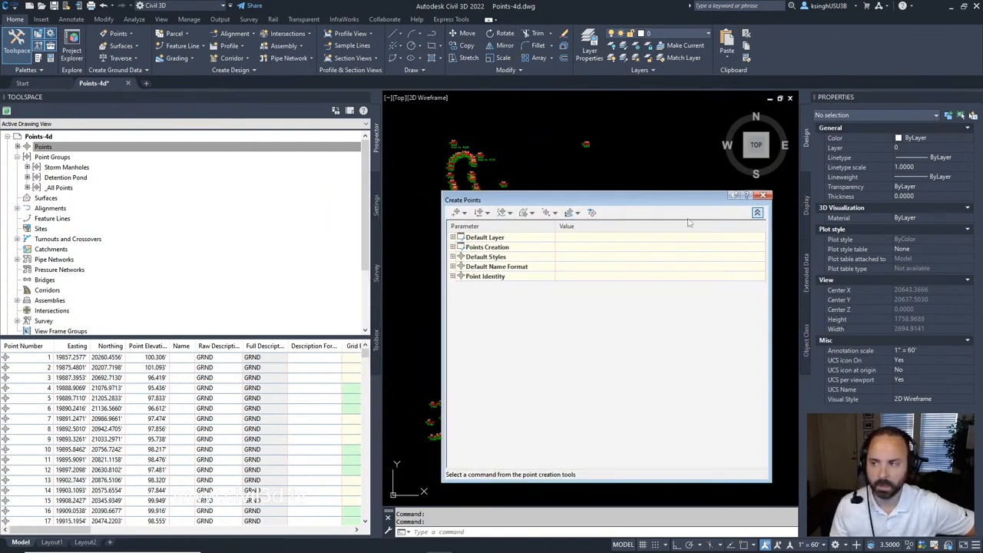
click(764, 196)
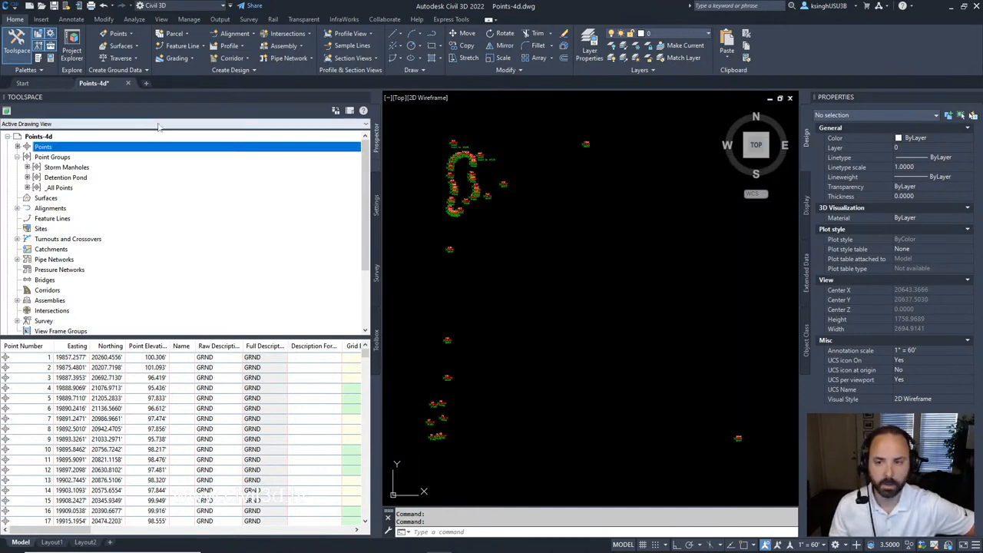
click(77, 168)
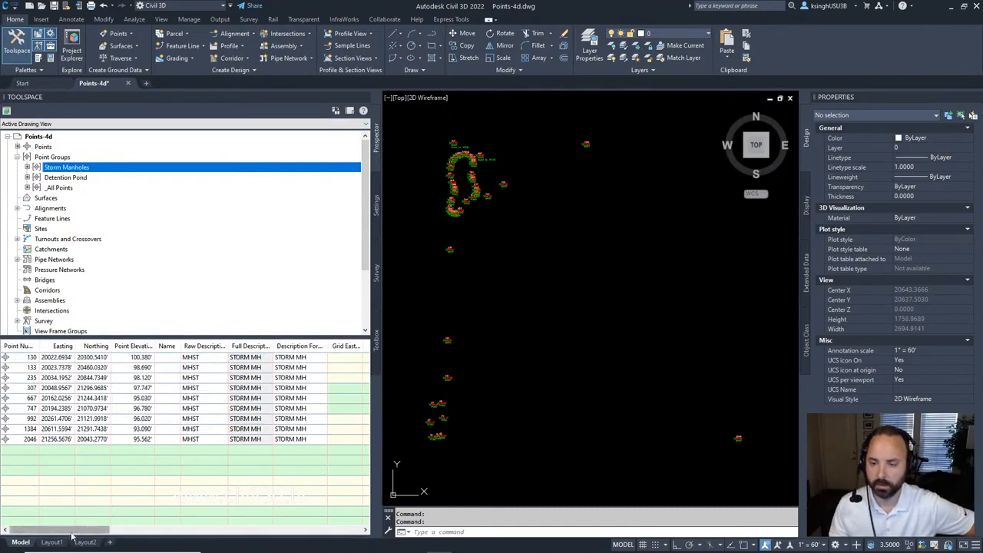
Review the Storm Manholes points' imported manhole properties, widening the MH_Diameter, MH_Material, MH_Pipe In Invert and MH_Pipe In Material columns, and narrow the Toolspace.
drag(73, 529, 286, 541)
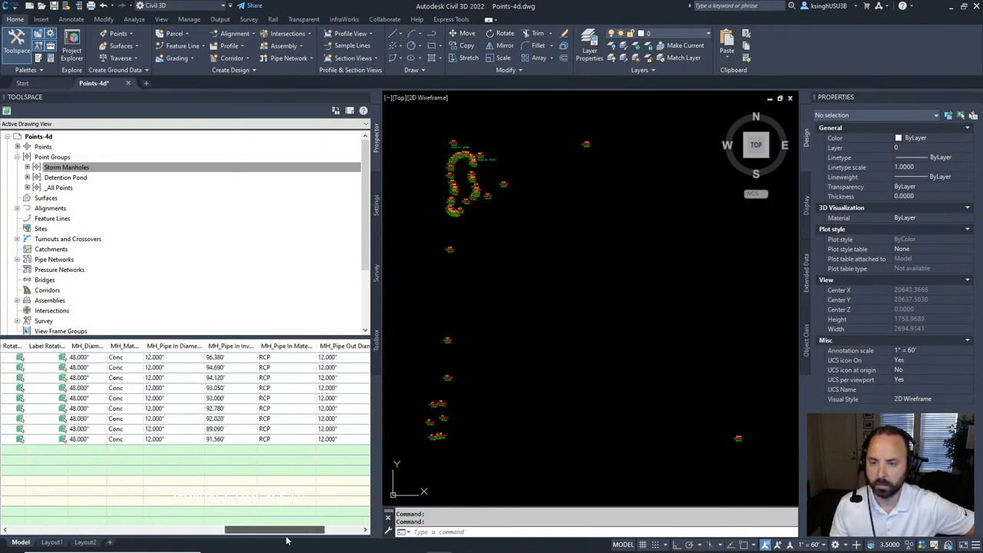
drag(144, 347, 191, 347)
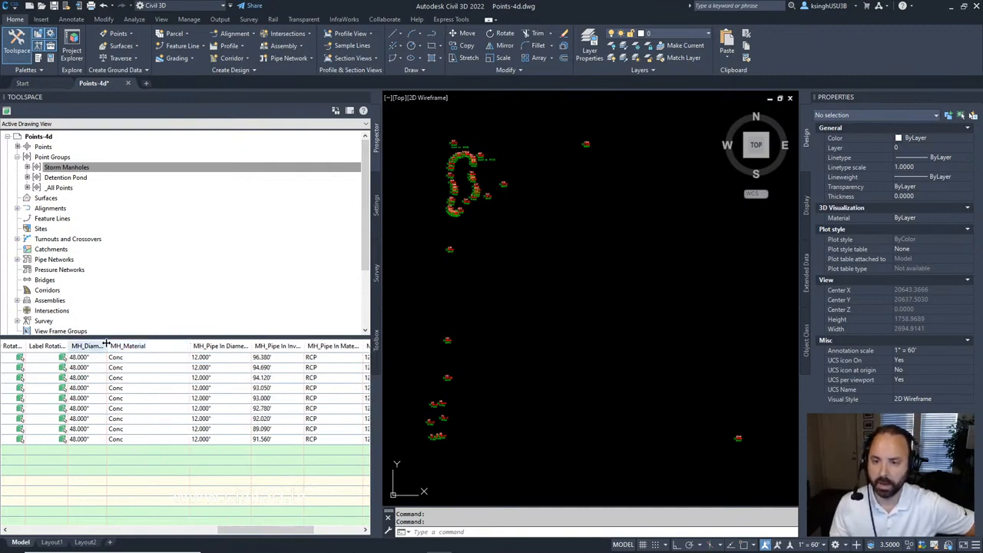
drag(106, 345, 139, 346)
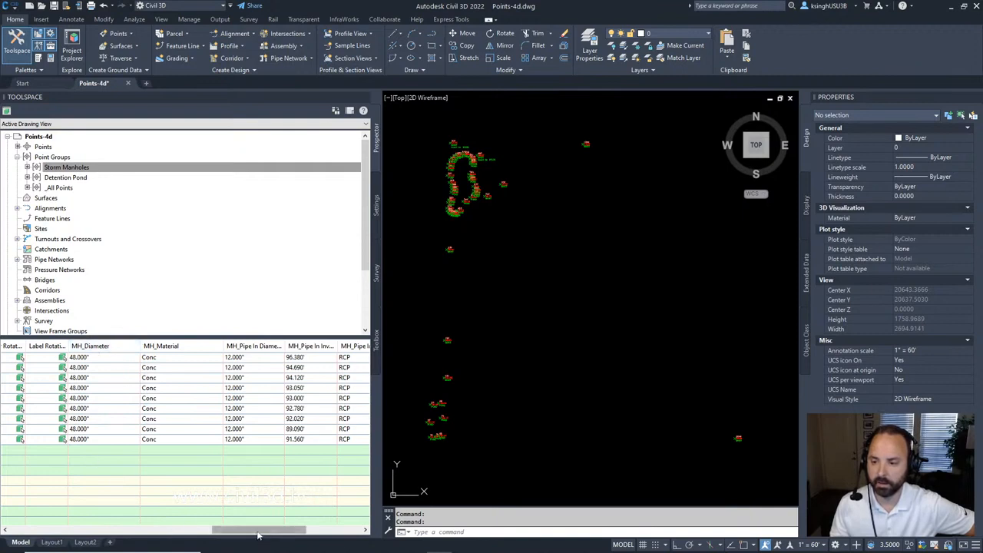
drag(260, 534, 300, 534)
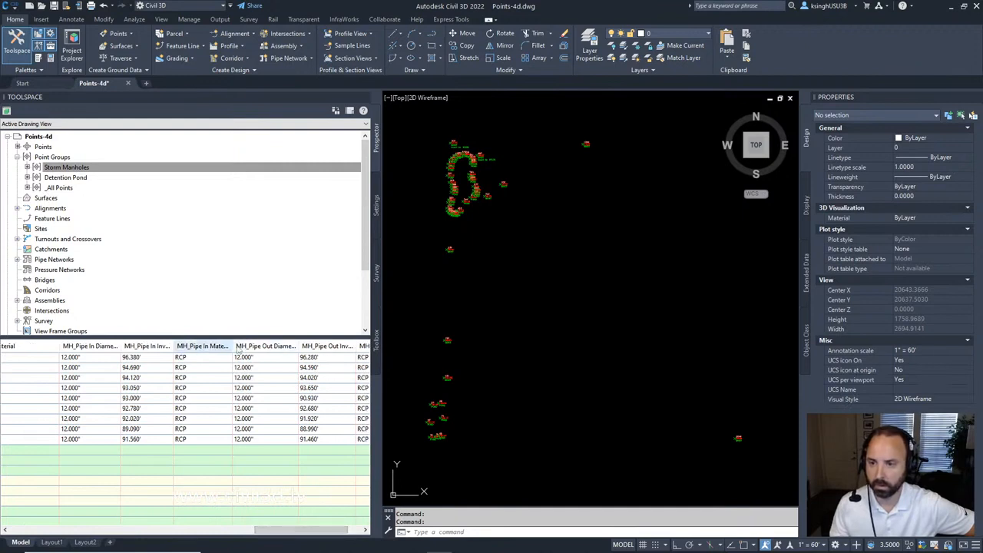
drag(233, 345, 252, 346)
drag(175, 347, 201, 347)
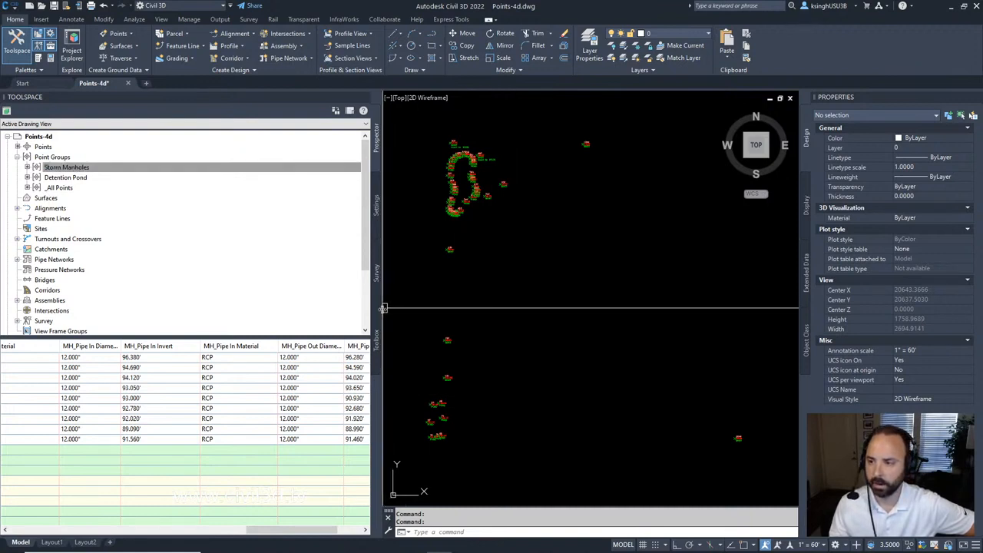
drag(372, 311, 151, 319)
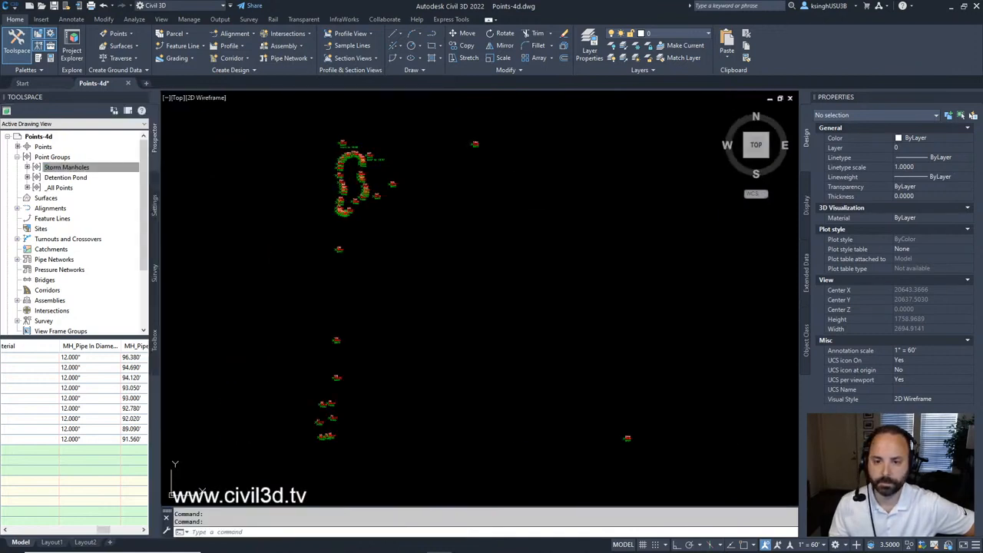